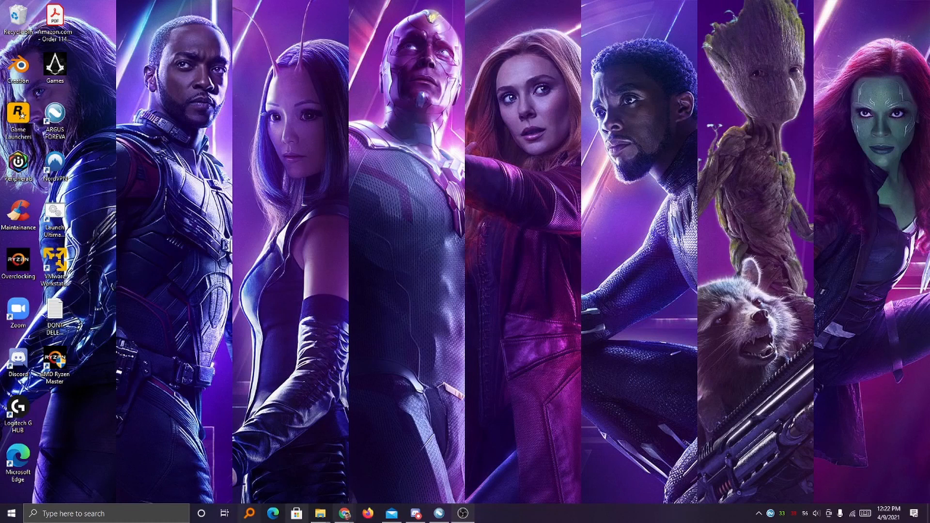
left_click(7, 517)
left_click(8, 516)
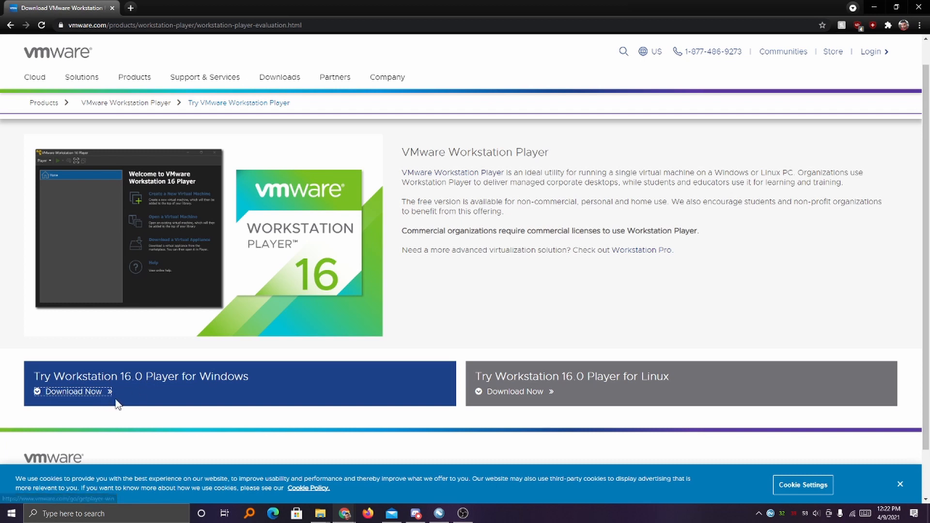
- Download the Workstation 16.0 Player installer for Windows from the VMware evaluation page
left_click_drag(235, 379, 33, 377)
left_click(69, 392)
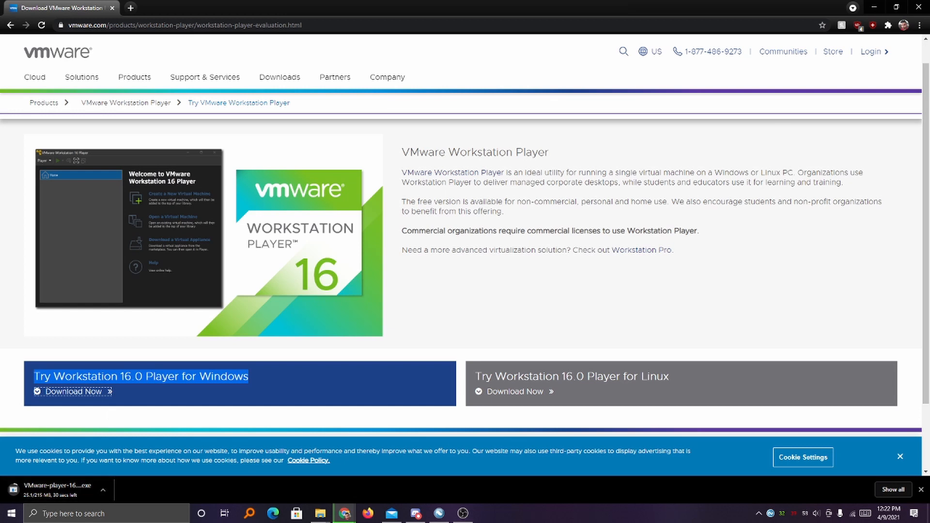
- Switch to the Ubuntu Desktop download page and examine the two offered versions, their support periods and the system requirements
left_click_drag(929, 55, 162, 9)
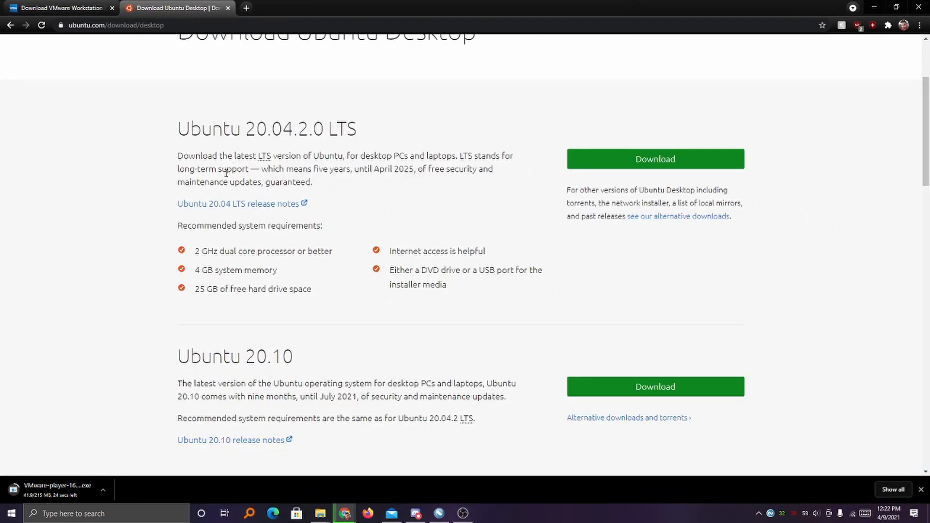
left_click_drag(183, 129, 359, 130)
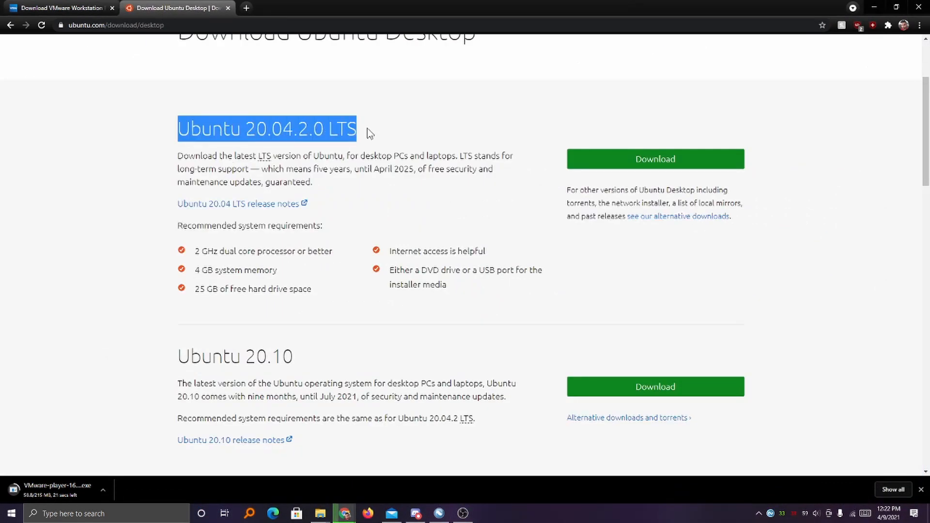
left_click_drag(181, 357, 300, 364)
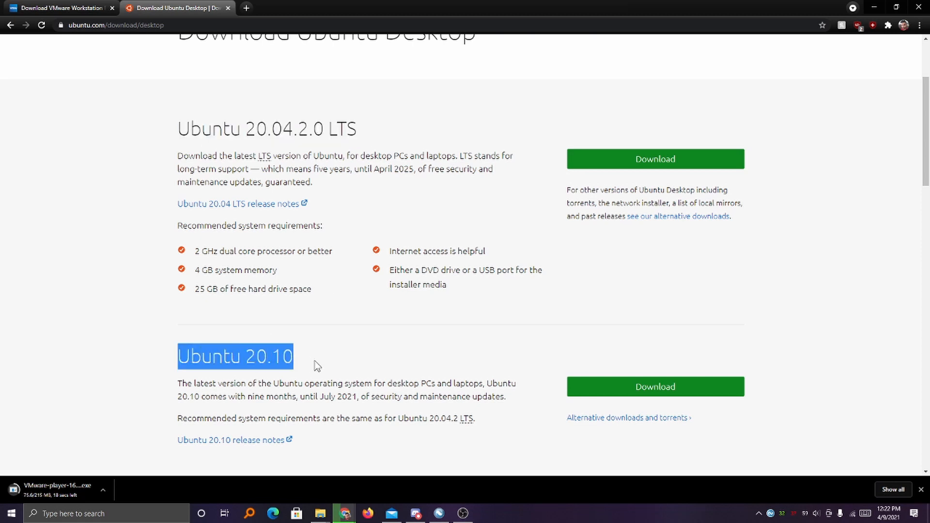
left_click(217, 128)
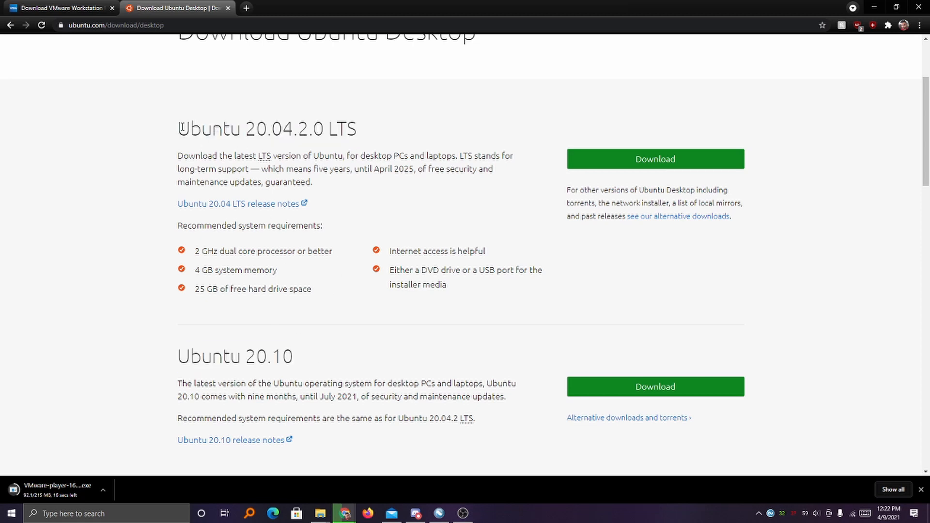
left_click_drag(182, 129, 380, 137)
left_click_drag(468, 156, 338, 170)
left_click(256, 167)
left_click(441, 182)
left_click_drag(427, 169, 484, 169)
left_click(450, 213)
left_click_drag(175, 252, 320, 254)
left_click(314, 258)
- Download the Ubuntu 20.04.2.0 LTS desktop image and look over the contribution options on the thank-you page
left_click(639, 160)
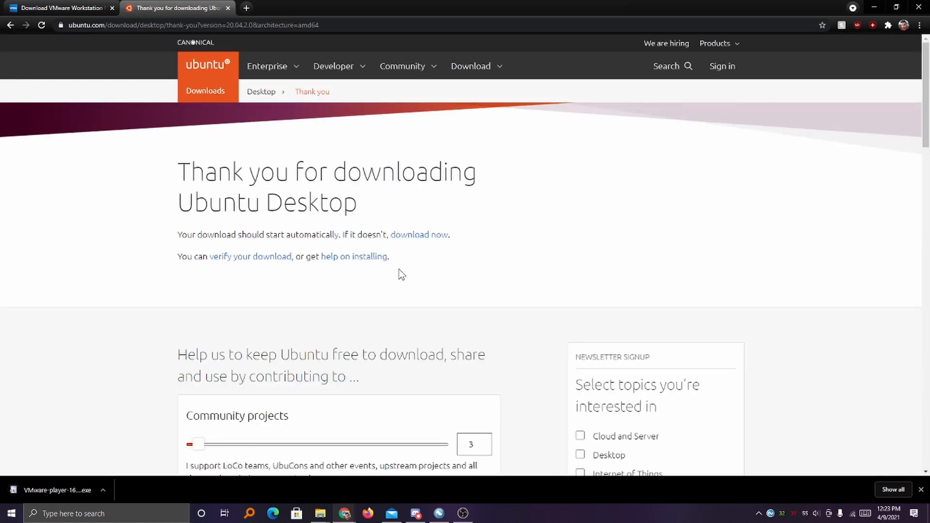
scroll(392, 284, "down", 2)
scroll(391, 285, "down", 1)
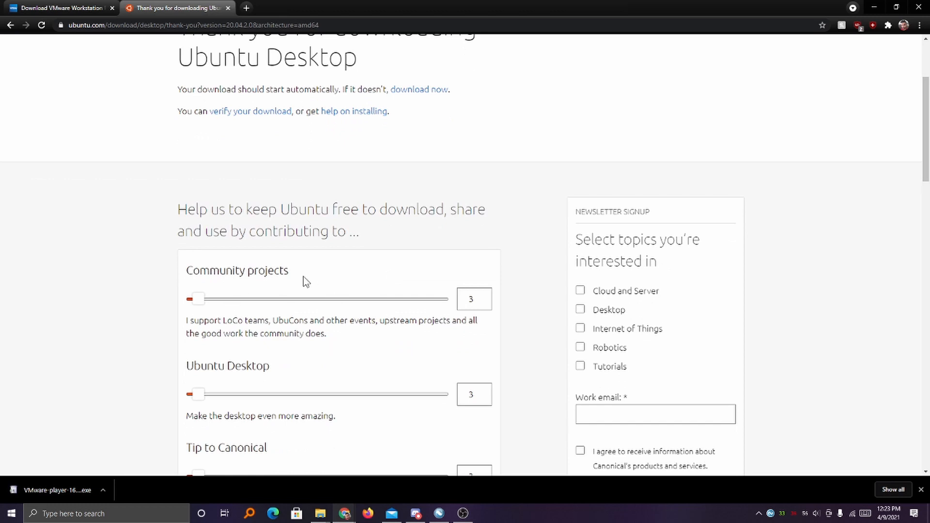
left_click_drag(306, 209, 397, 210)
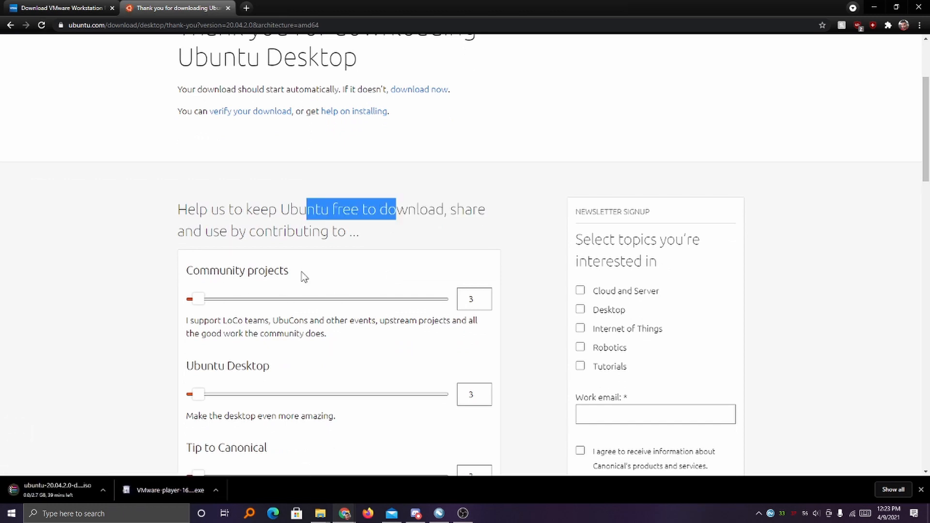
scroll(305, 277, "down", 10)
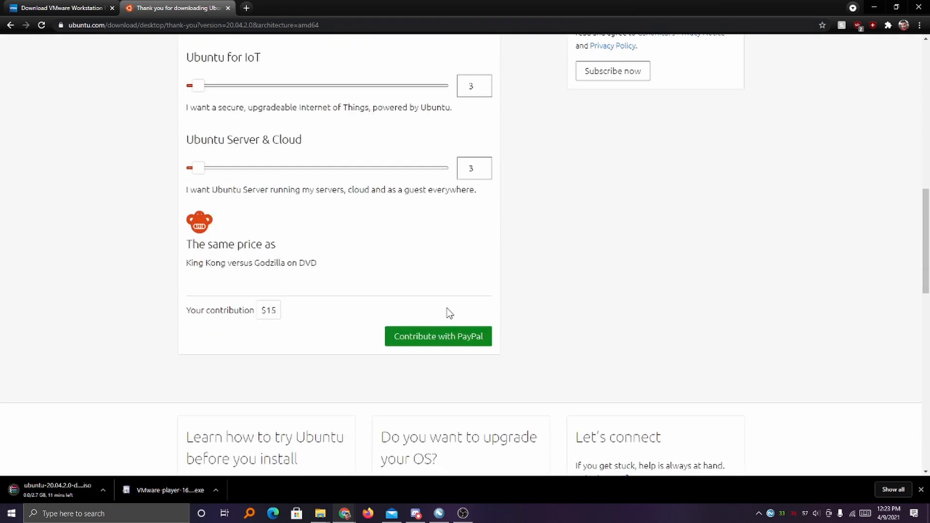
scroll(418, 301, "up", 1)
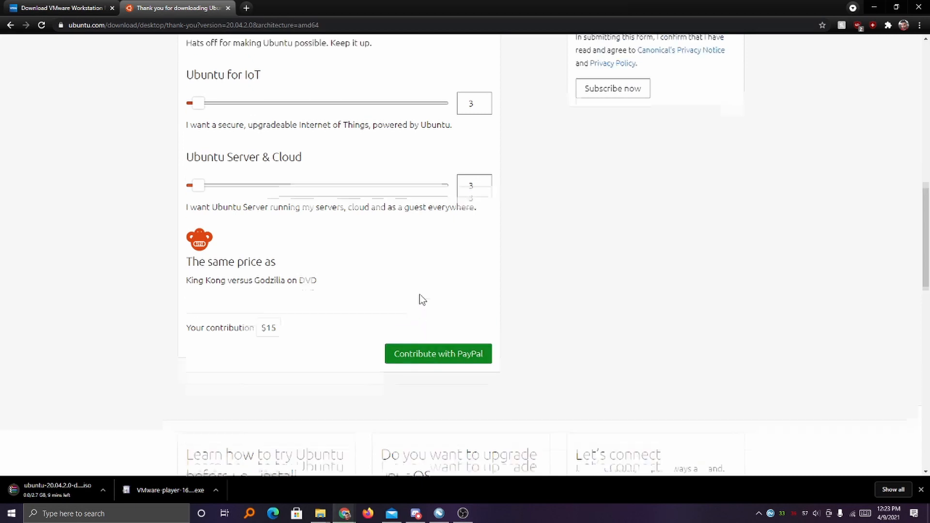
scroll(420, 294, "up", 12)
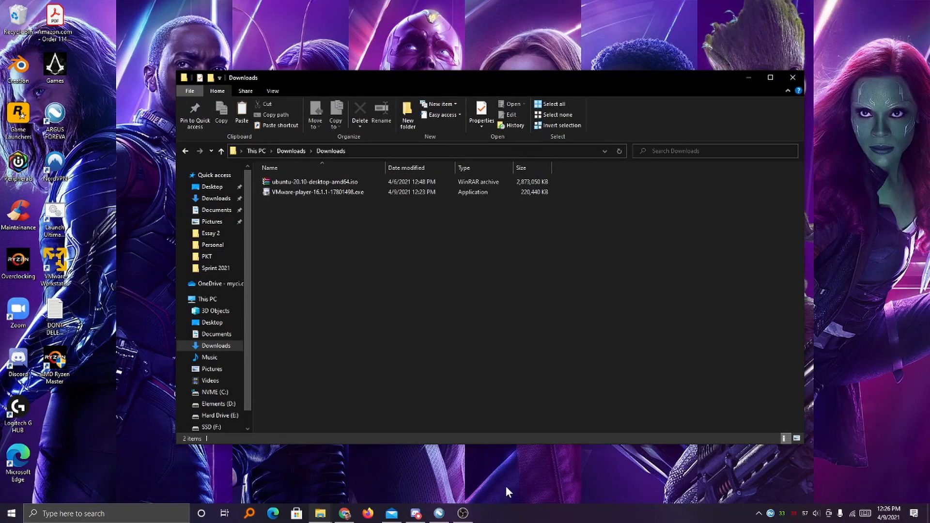
- Run VMware-player-16.1.1-17801498.exe from the Downloads folder, accept the license agreement and continue to the custom setup options
right_click(528, 513)
left_click(445, 410)
double_click(311, 191)
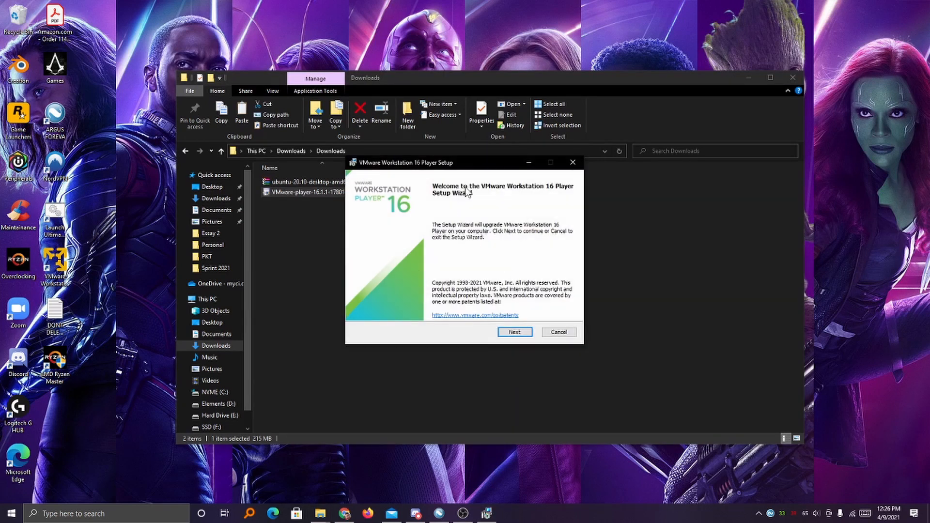
left_click(515, 332)
left_click(378, 309)
left_click(513, 332)
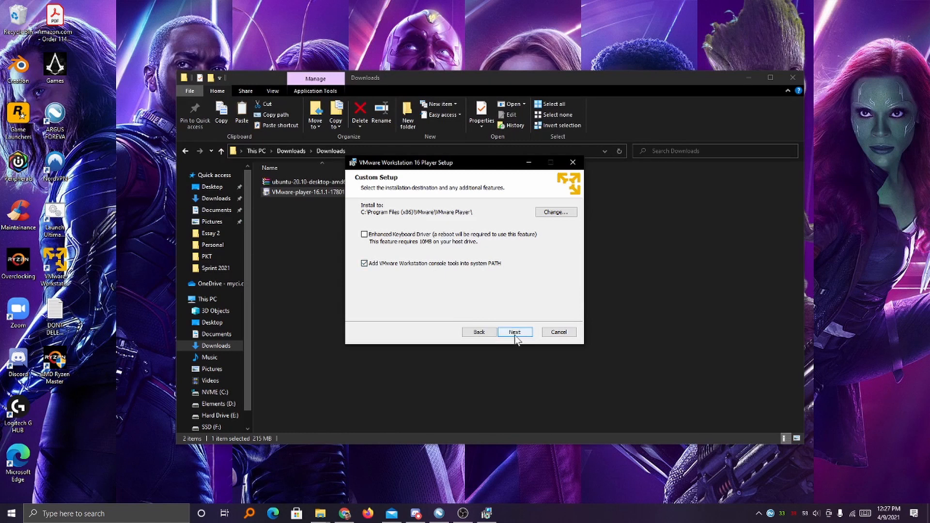
- Browse the installer's destination folder up to C:\Program Files (x86)\ and proceed past the custom setup options
left_click(556, 212)
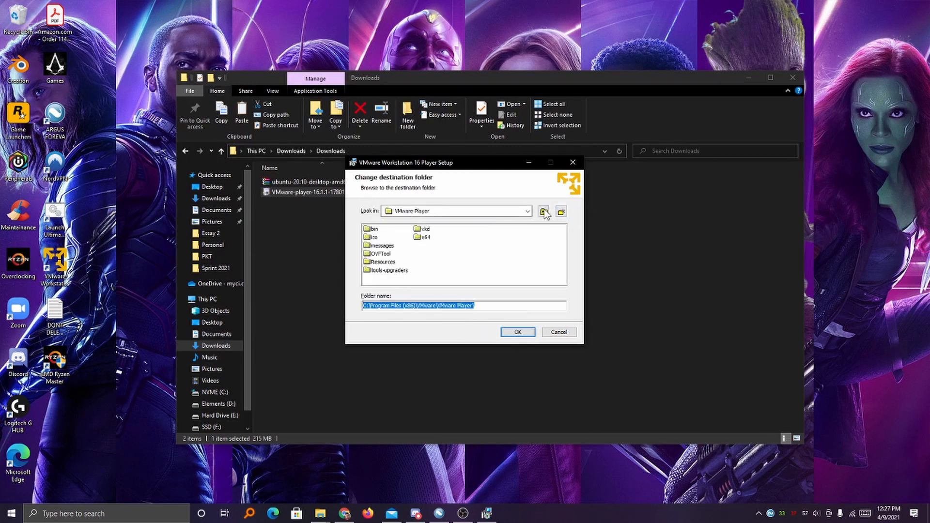
left_click(544, 213)
left_click(545, 214)
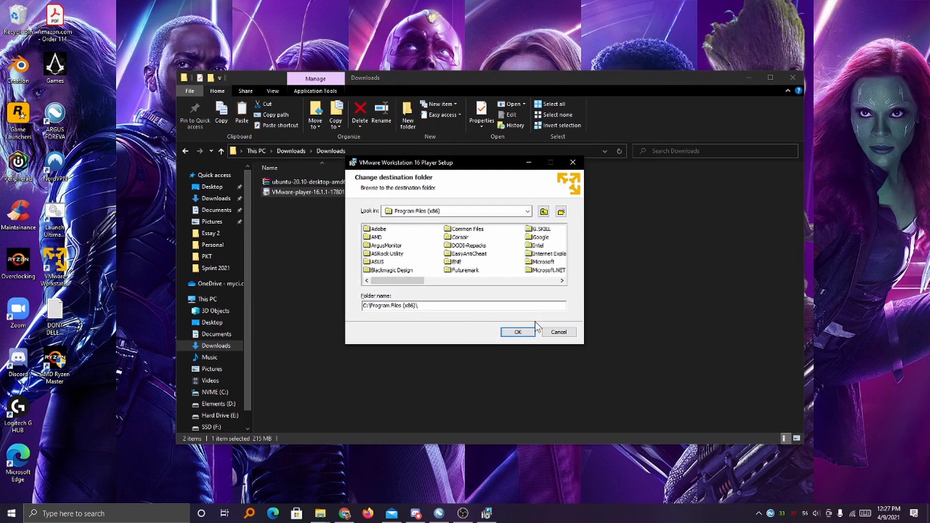
left_click(510, 334)
key("Return")
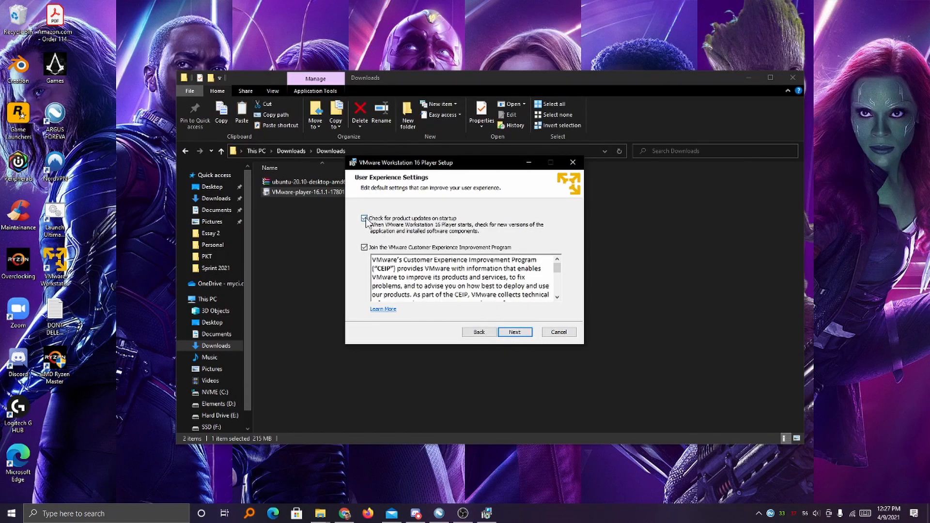
- Keep the default user experience and shortcut options and start the VMware Workstation 16 Player upgrade
left_click(523, 333)
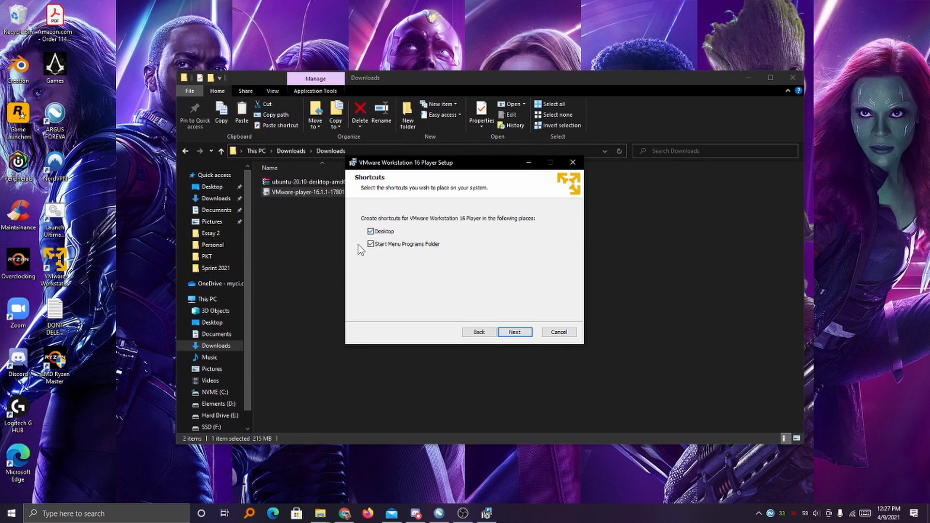
left_click(514, 332)
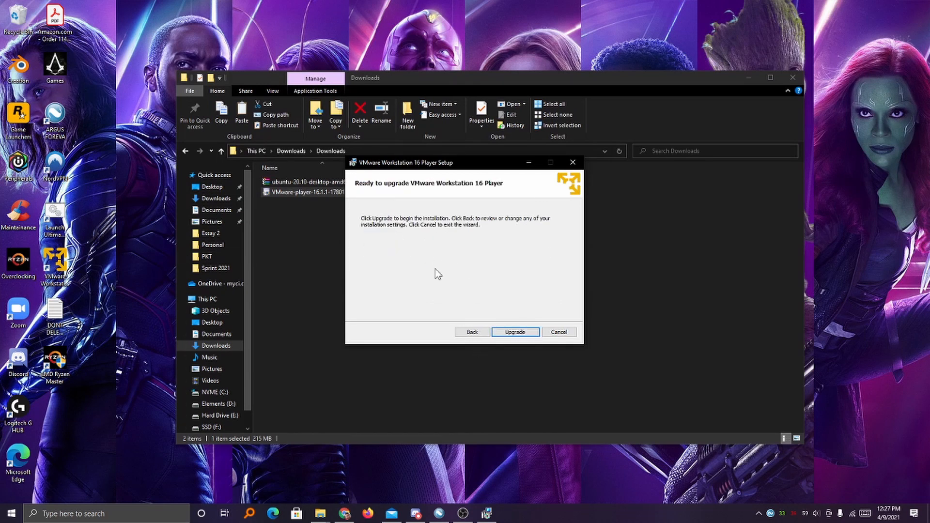
left_click(516, 334)
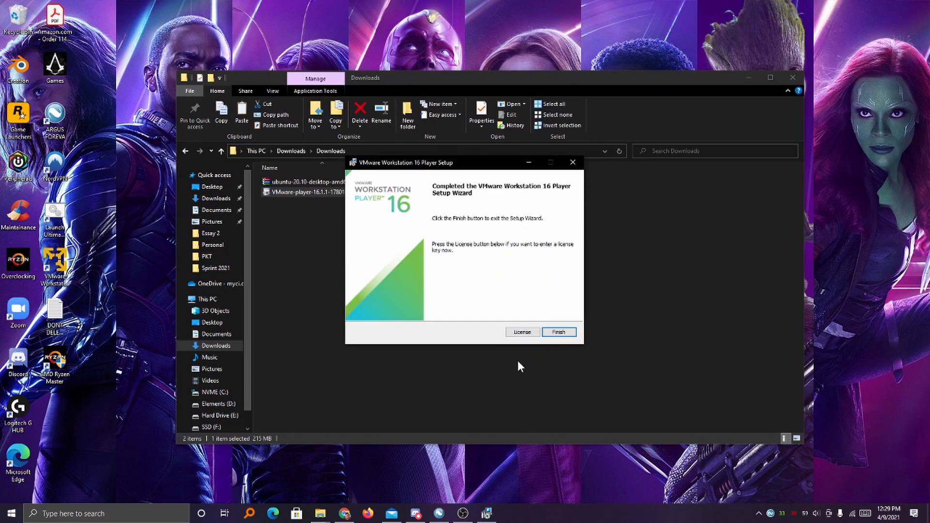
- Finish the setup wizard and launch VMware Workstation 16 Player from the desktop
left_click(558, 332)
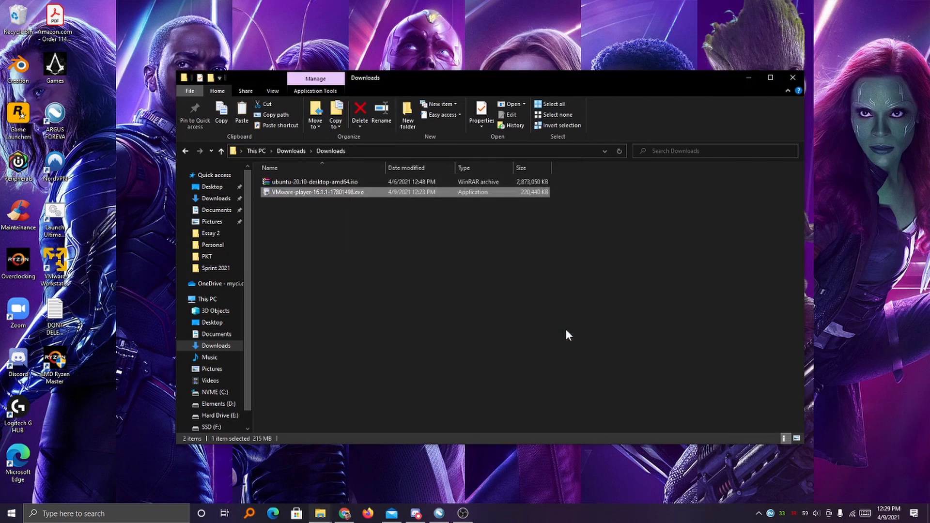
double_click(63, 260)
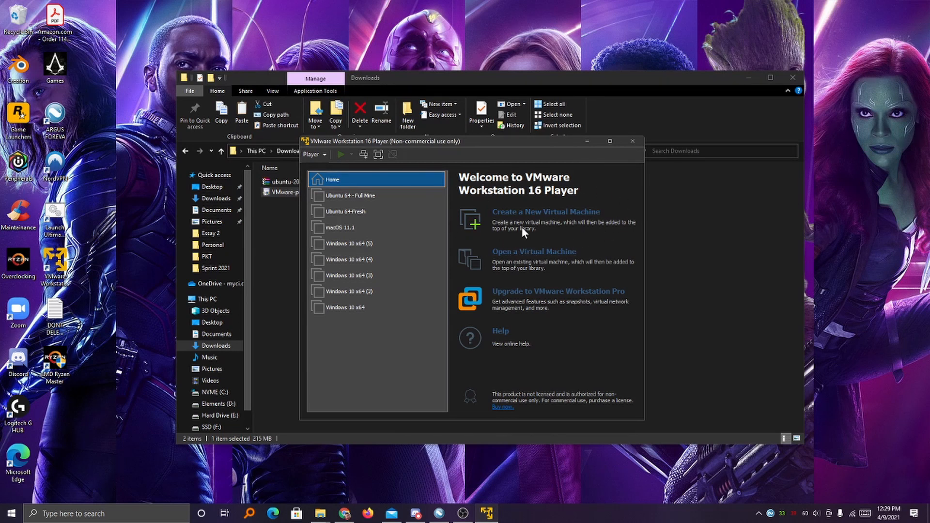
- Check in Task Manager's CPU performance details whether virtualization is enabled, and minimize Task Manager
right_click(582, 514)
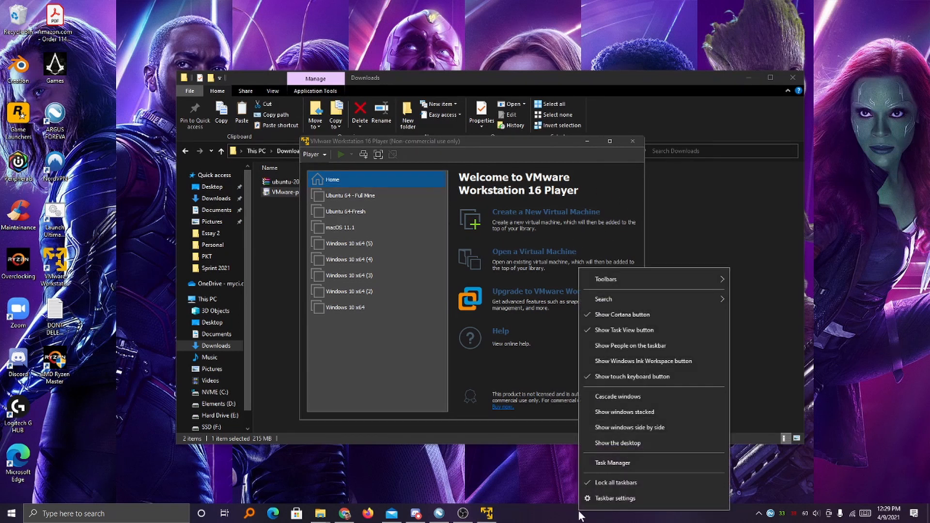
left_click(609, 463)
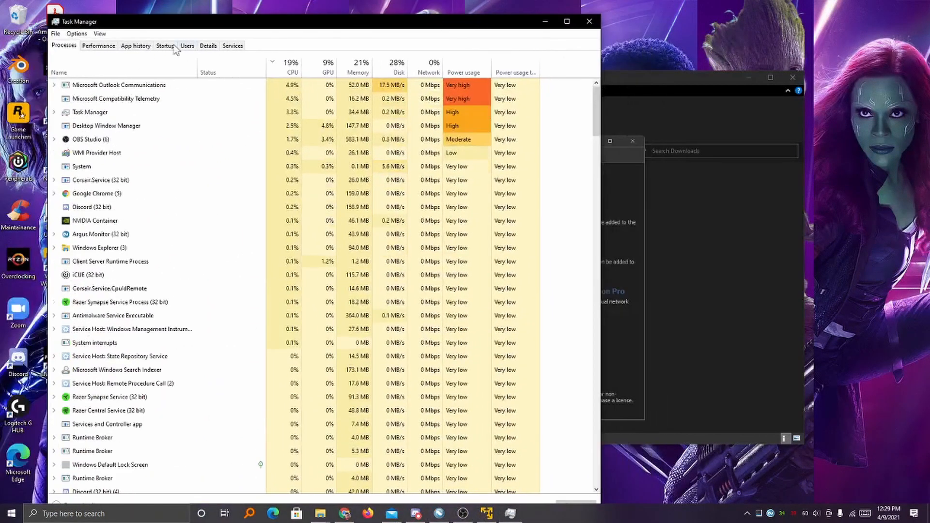
left_click_drag(224, 25, 224, 8)
left_click(71, 490)
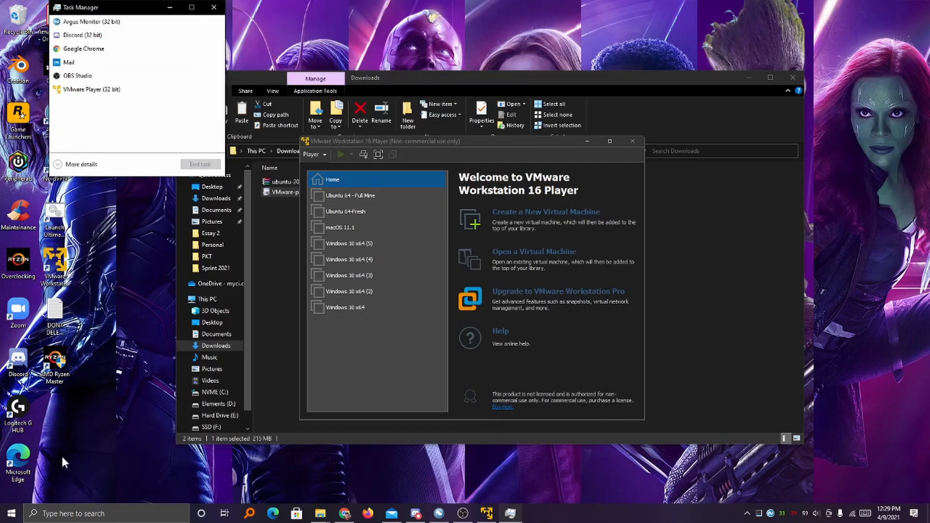
left_click(73, 165)
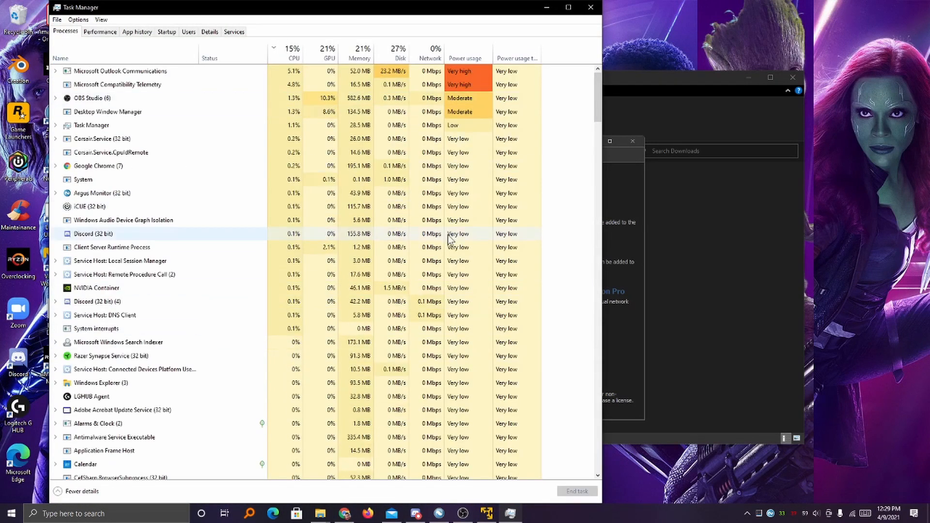
left_click(100, 32)
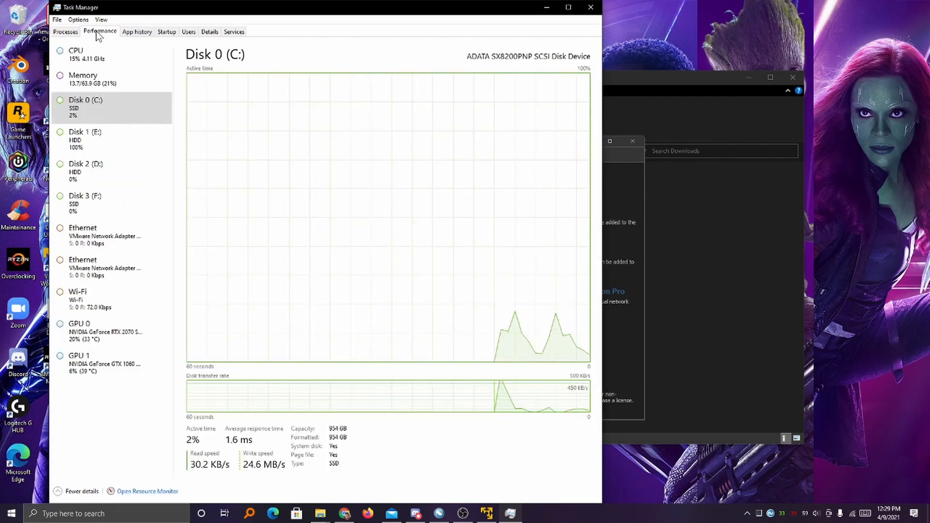
left_click(99, 61)
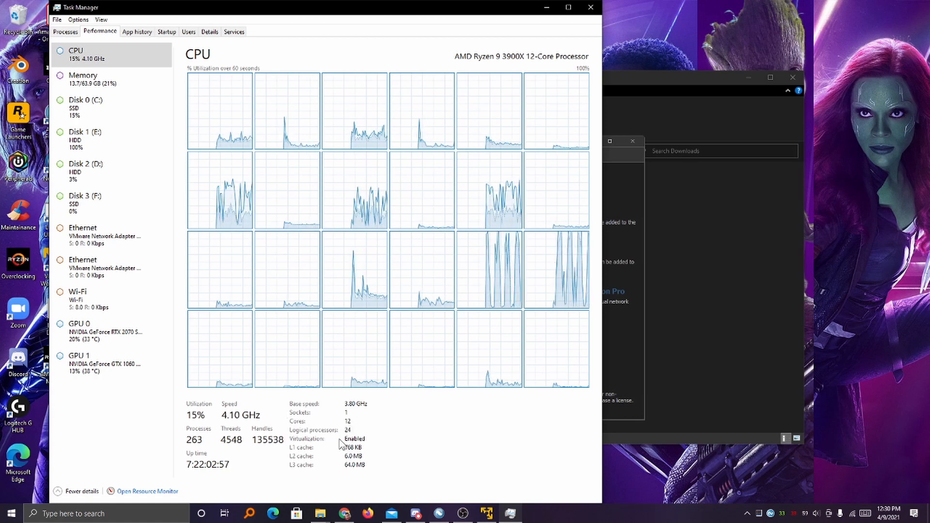
left_click(546, 8)
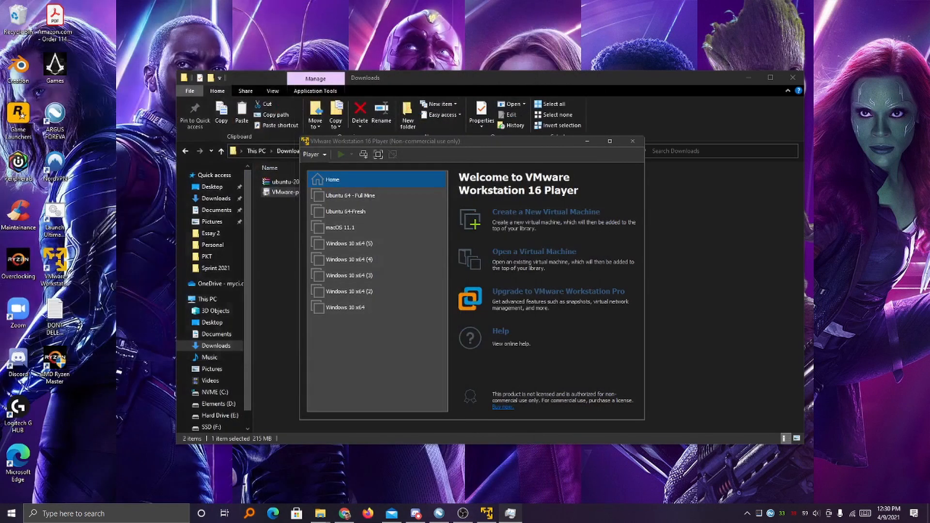
- Start a new virtual machine with ubuntu-20.10-desktop-amd64.iso as the installer disc image and continue to the Easy Install information
left_click(536, 211)
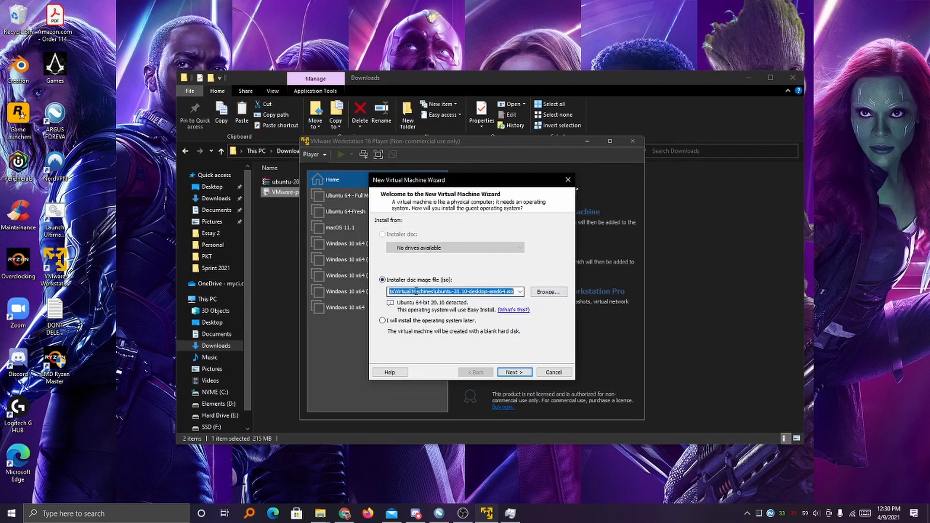
left_click(547, 292)
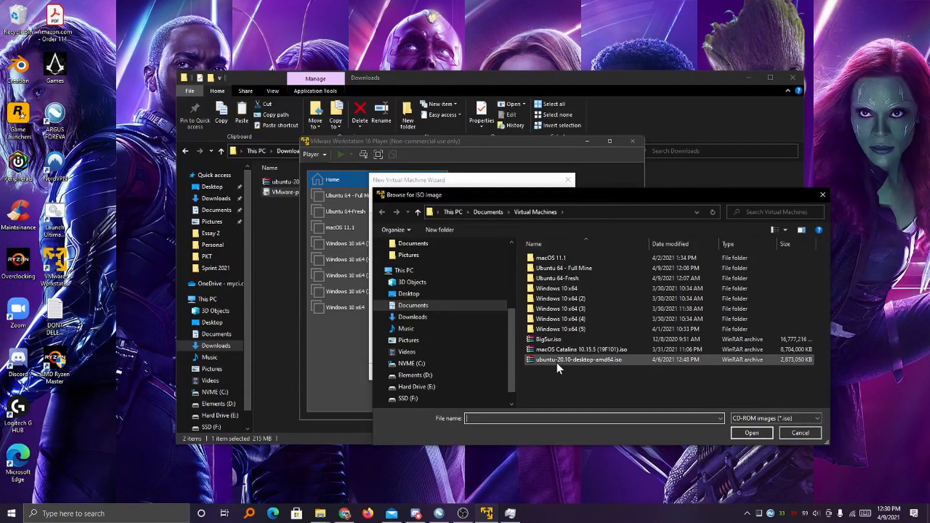
left_click(569, 360)
double_click(568, 360)
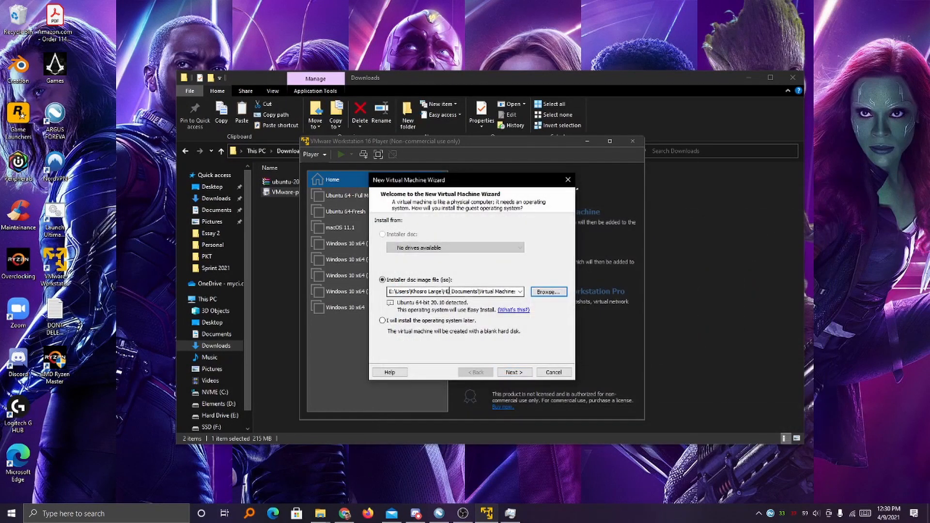
left_click(545, 292)
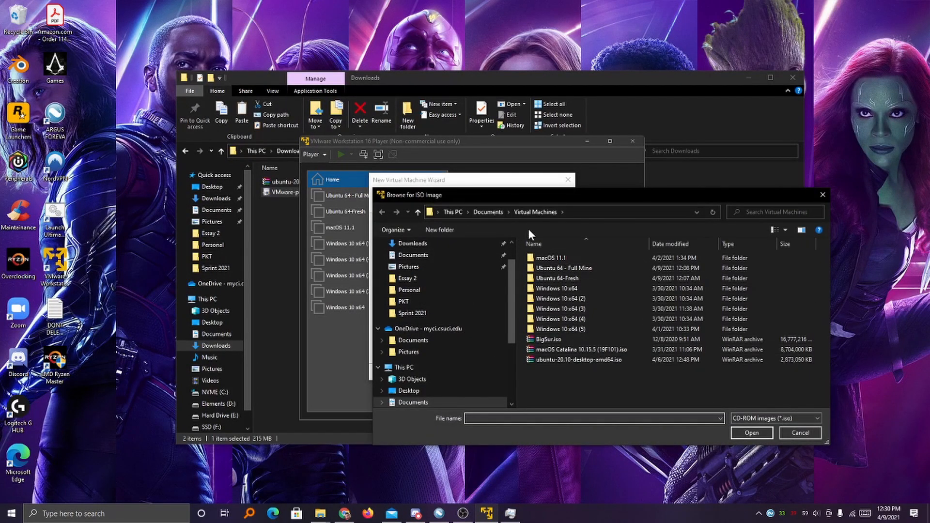
left_click(795, 435)
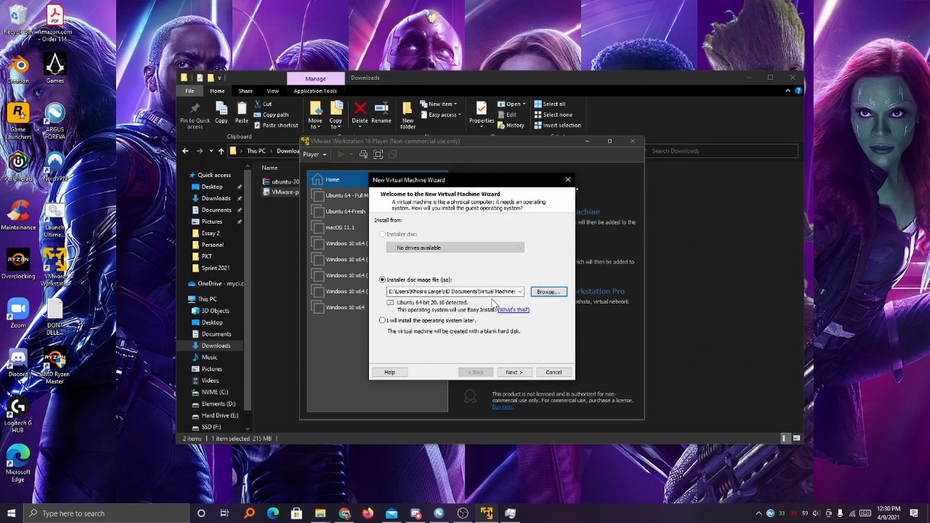
left_click(522, 373)
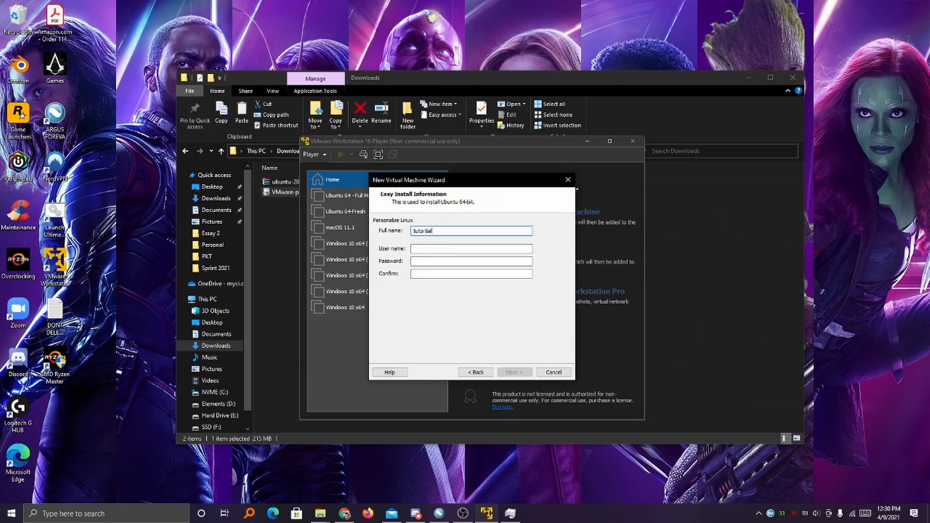
- Set the Easy Install user name to tut, enter and confirm the account password, and continue to the virtual machine naming page
key("Tab")
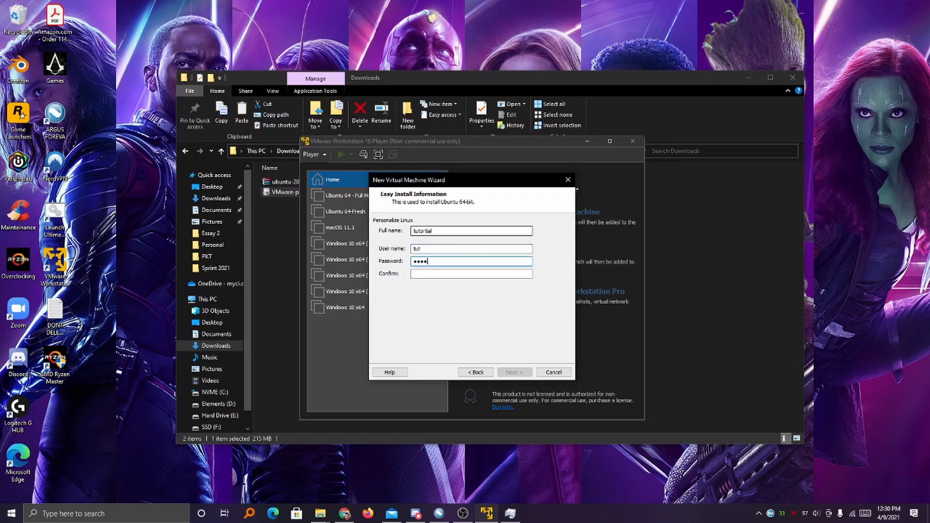
key("Tab")
type("••••")
left_click(513, 372)
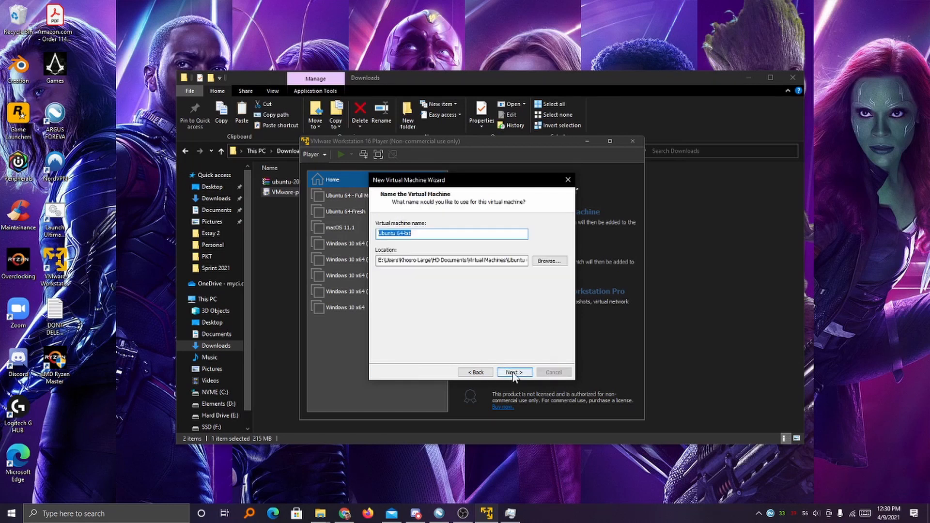
- Name the virtual machine Ubuntu Tutorial and continue to the disk capacity page
left_click_drag(428, 237, 348, 227)
key("Right")
key("BackSpace")
key("BackSpace")
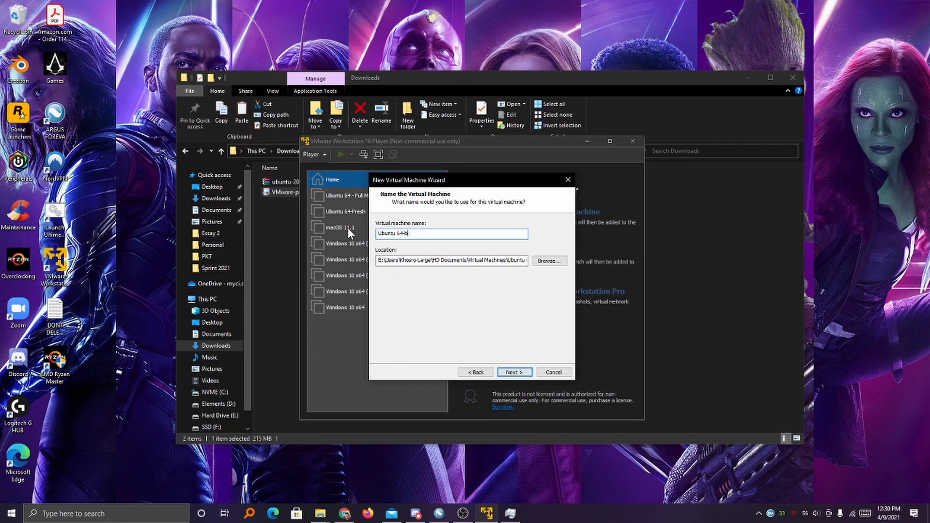
key("BackSpace")
key("BackSpace")
key("BackSpace")
key("BackSpace")
type("Tutor")
left_click(515, 373)
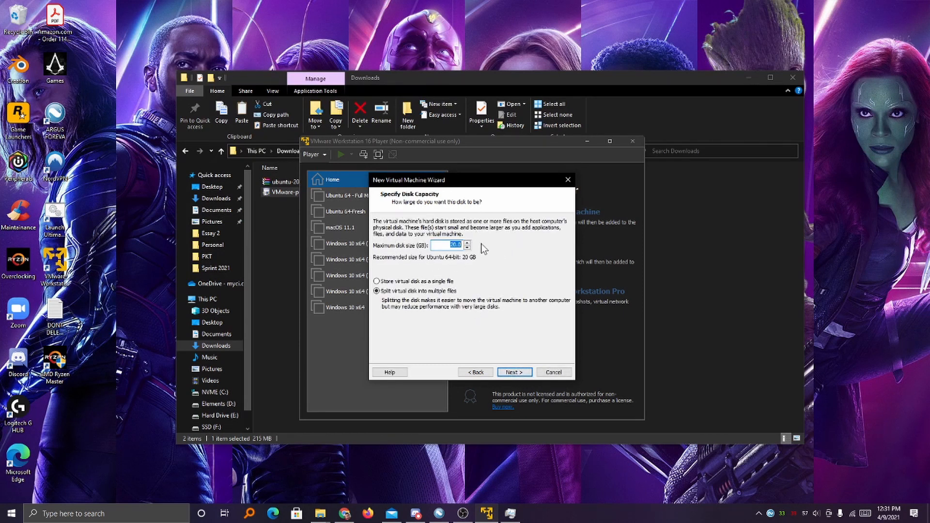
- Keep the 20 GB maximum disk size, store the virtual disk as a single file, and continue to the settings summary
left_click(453, 282)
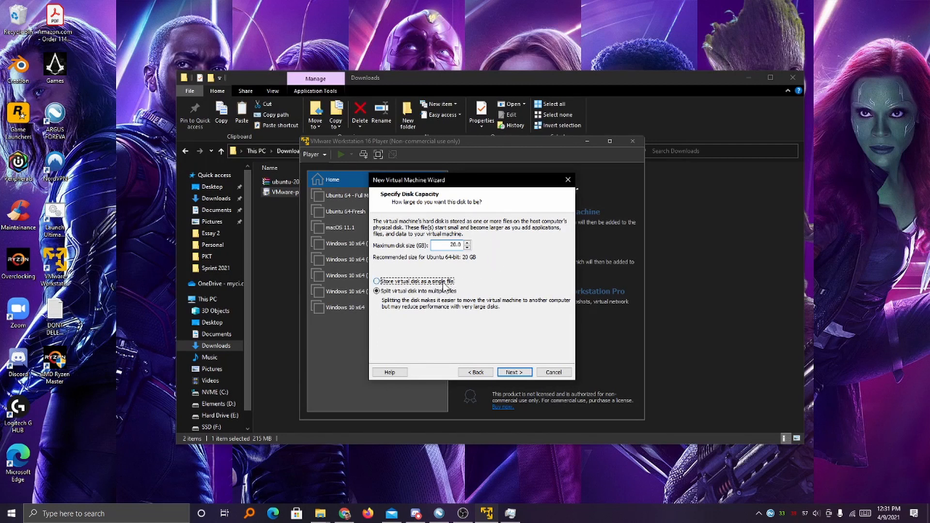
left_click(416, 292)
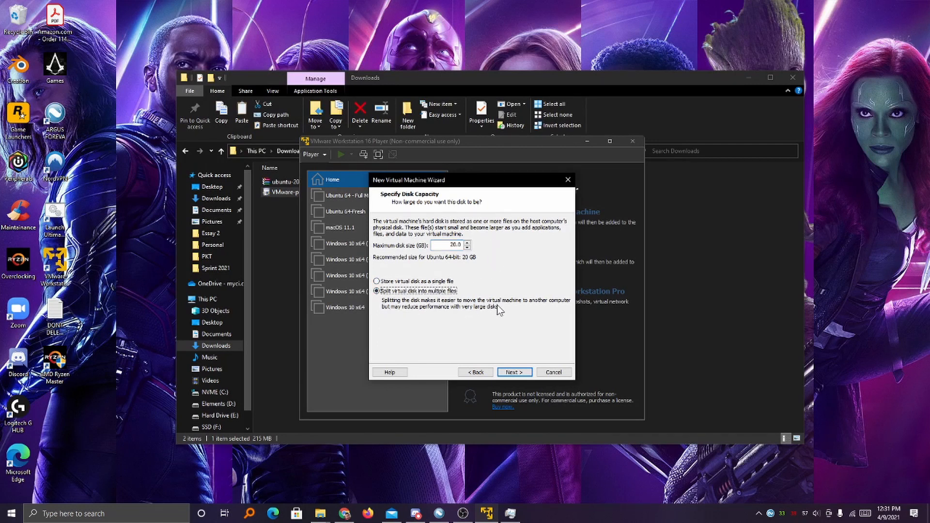
left_click(426, 283)
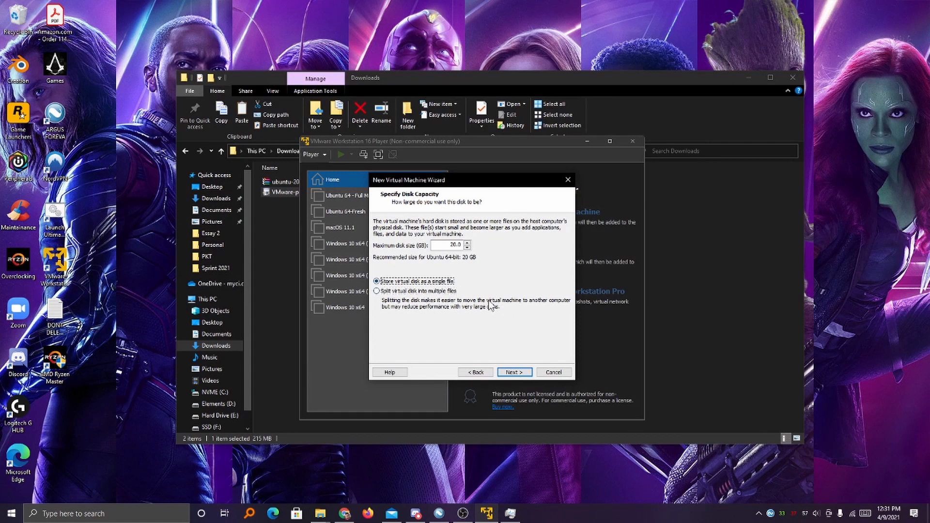
left_click(518, 372)
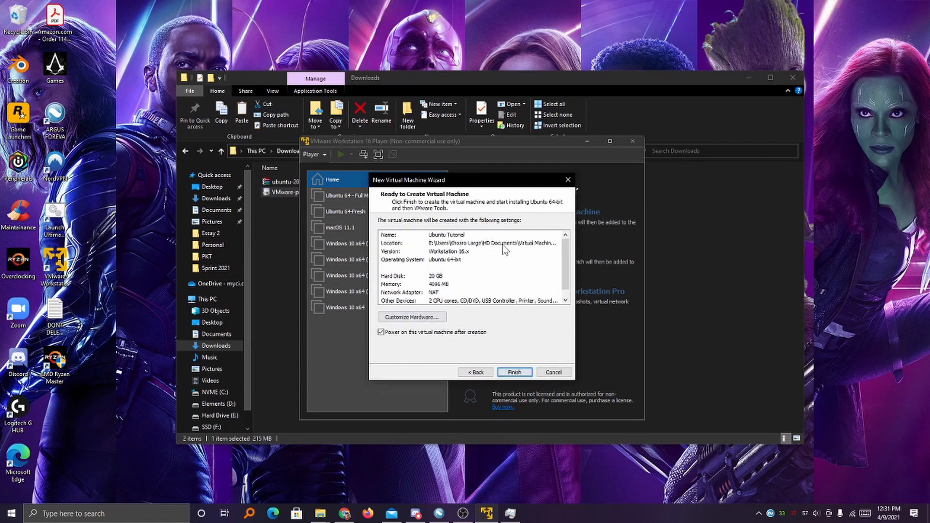
- Open the virtual machine's hardware customization and bring up Task Manager's memory performance in a smaller window beside it
left_click(427, 318)
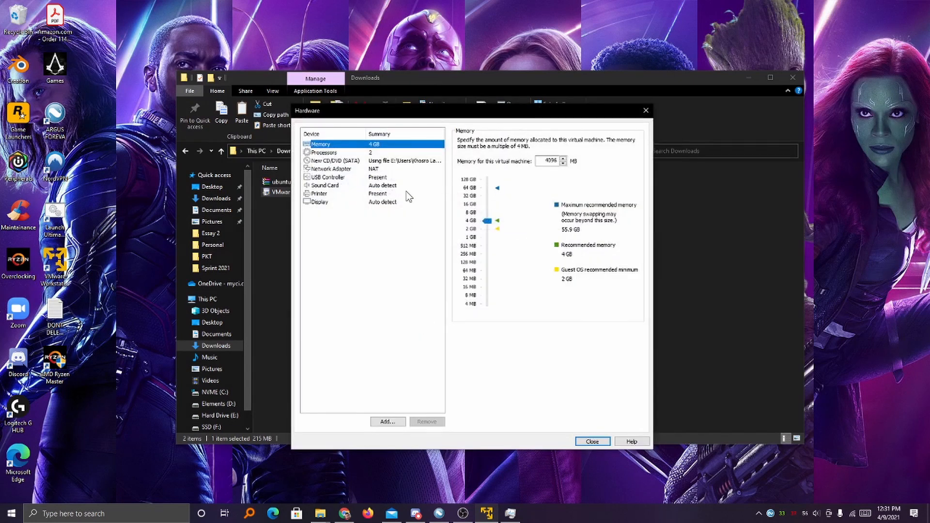
left_click_drag(0, 68, 819, 0)
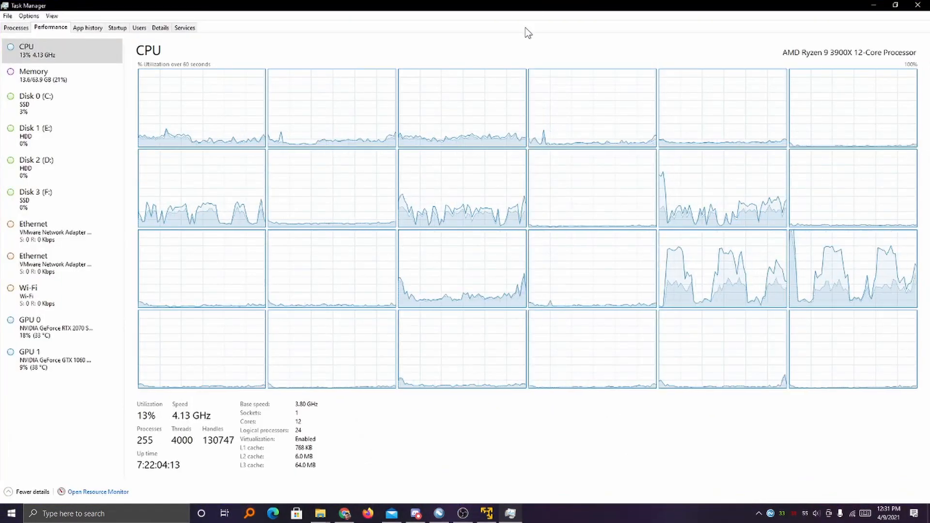
double_click(528, 25)
left_click_drag(572, 11, 610, 108)
left_click_drag(38, 95, 514, 68)
double_click(586, 56)
left_click(528, 118)
left_click_drag(690, 52, 576, 54)
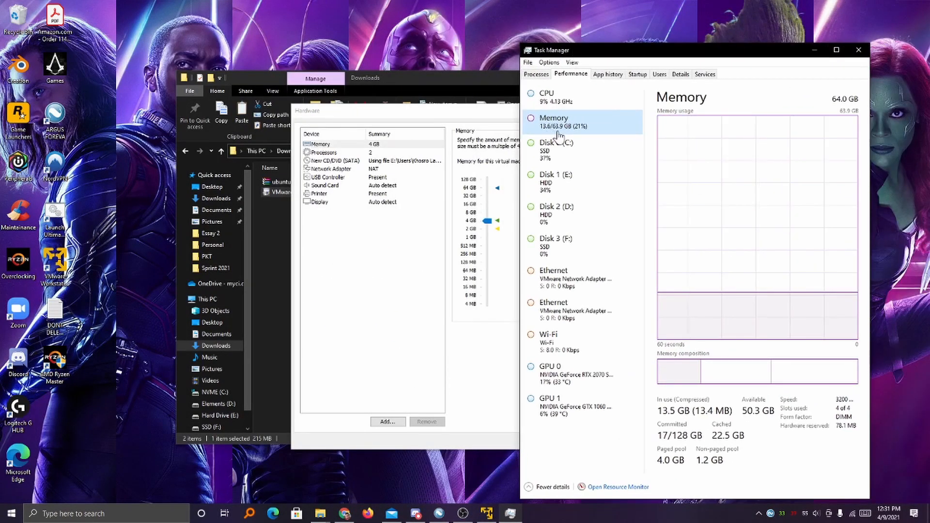
left_click_drag(632, 56, 675, 58)
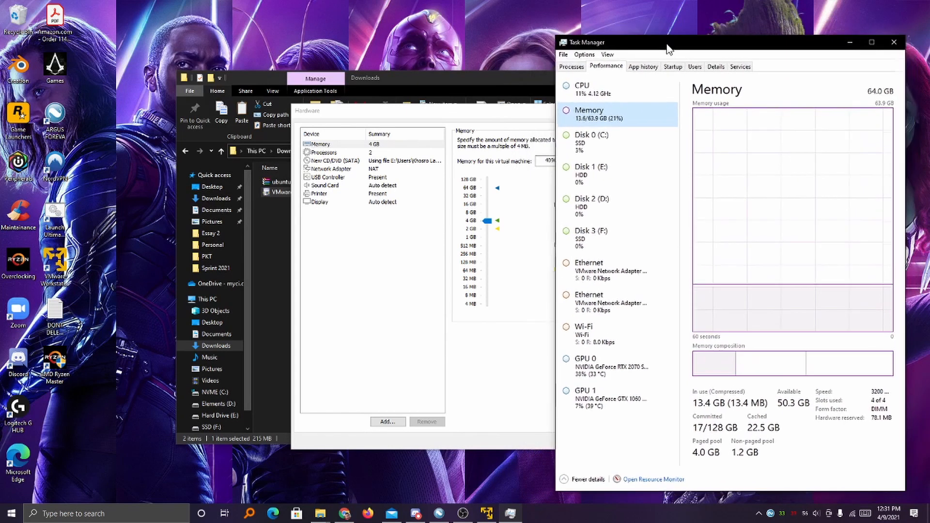
- Move the Hardware dialog clear of Task Manager and set the virtual machine's memory to 8192 MB
left_click_drag(455, 110, 327, 101)
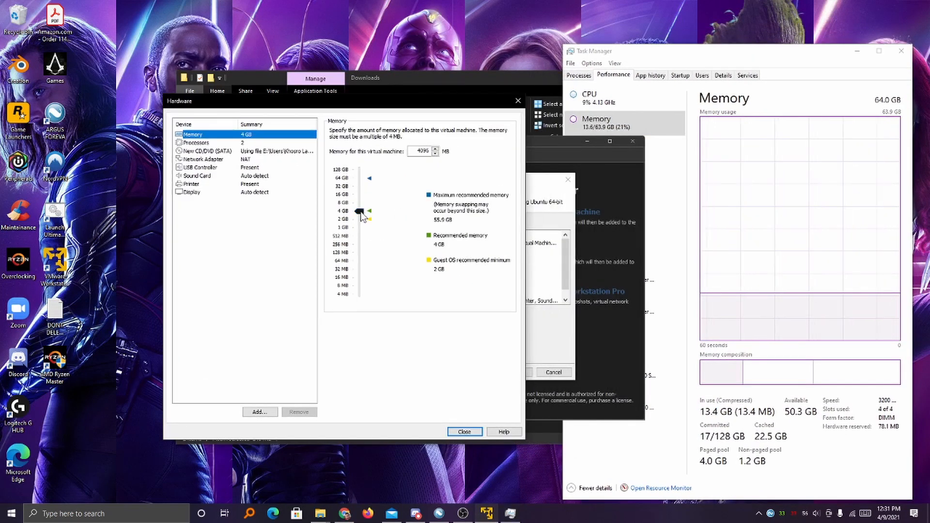
left_click_drag(359, 211, 361, 202)
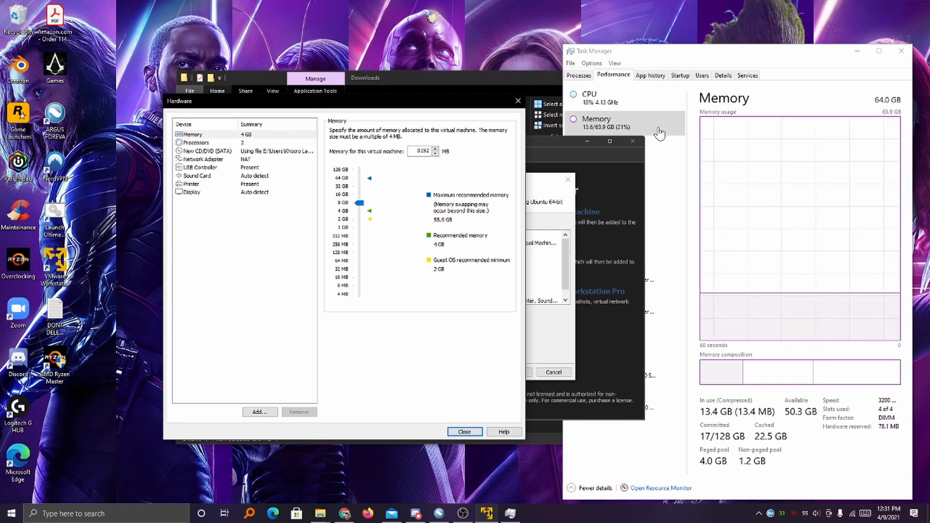
- Check the host's CPU details, set 6 processor cores with Virtualize Intel VT-x/EPT or AMD-V/RVI enabled, and close the hardware settings
left_click(196, 143)
left_click(624, 103)
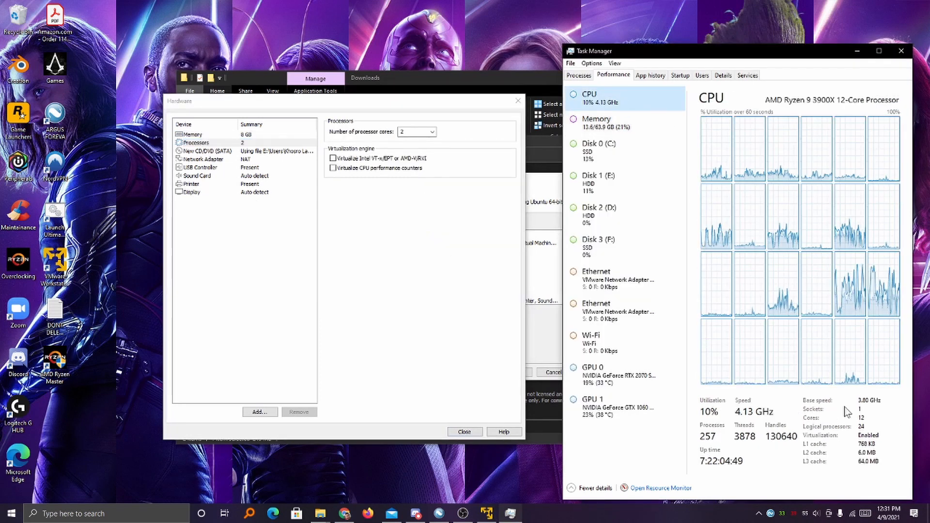
left_click(497, 255)
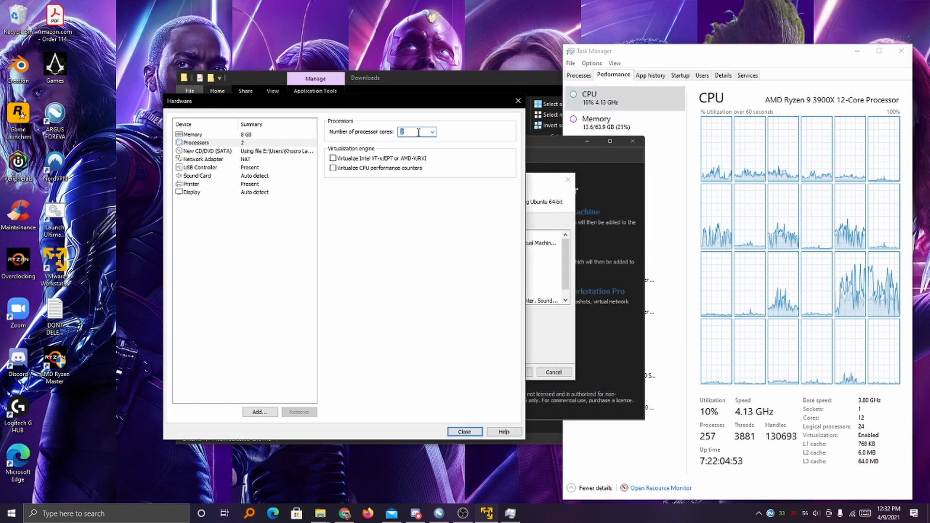
left_click(421, 132)
left_click(416, 170)
left_click(333, 158)
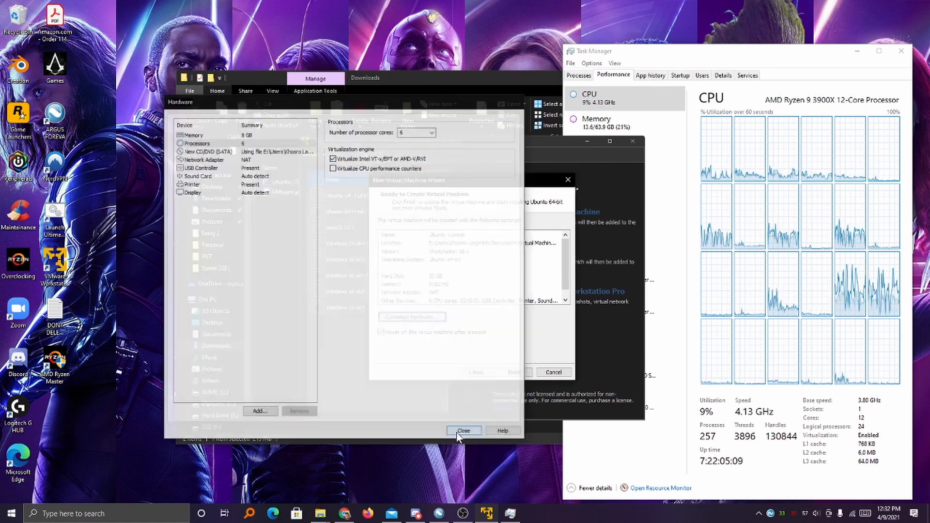
left_click(458, 432)
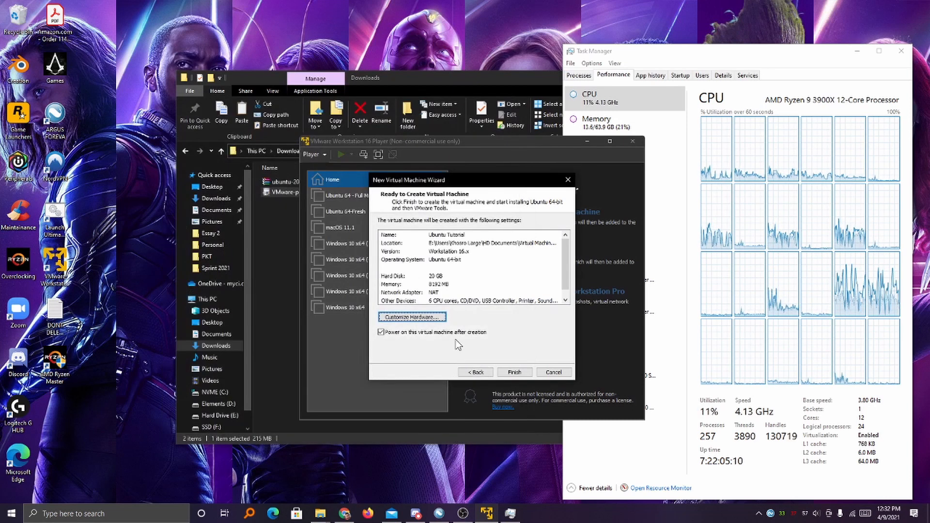
- Finish the wizard to create and power on the virtual machine, and close Task Manager
left_click(514, 373)
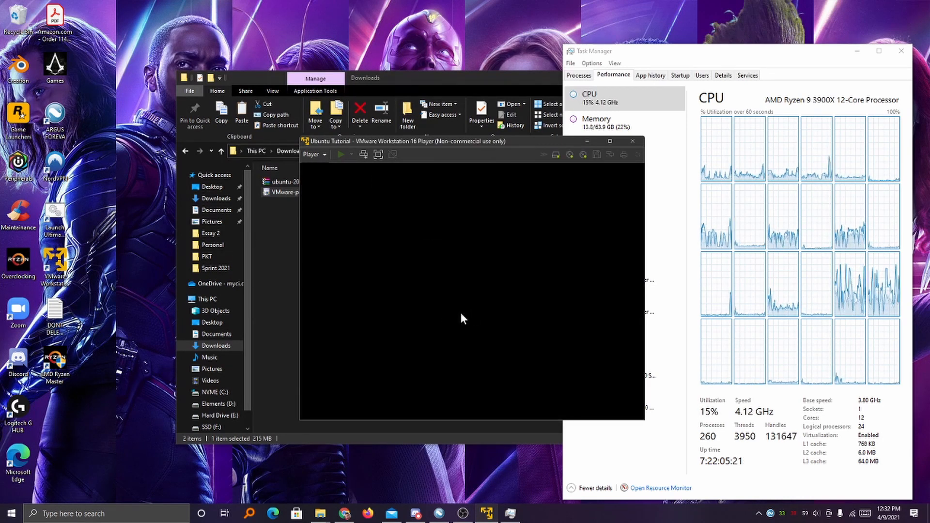
left_click(901, 51)
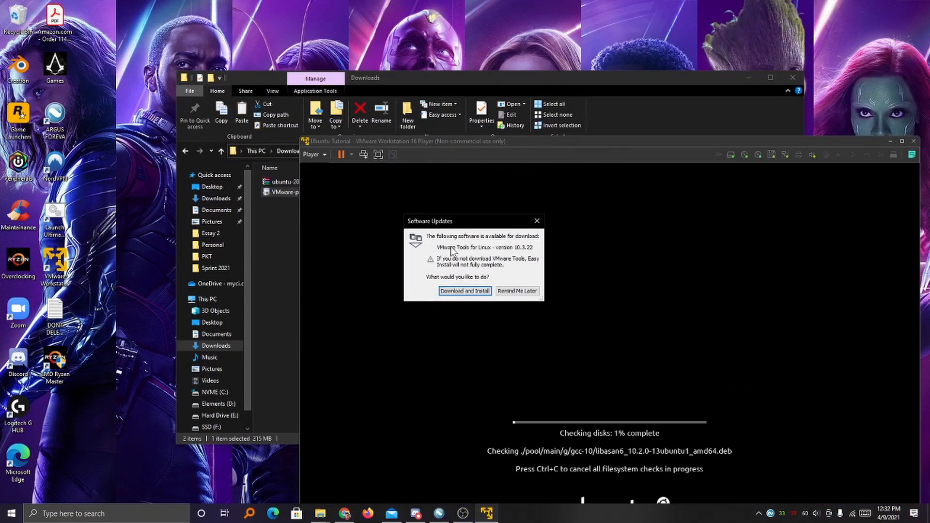
- Download and install VMware Tools for Linux, and reposition the virtual machine window and the download progress window
left_click(465, 290)
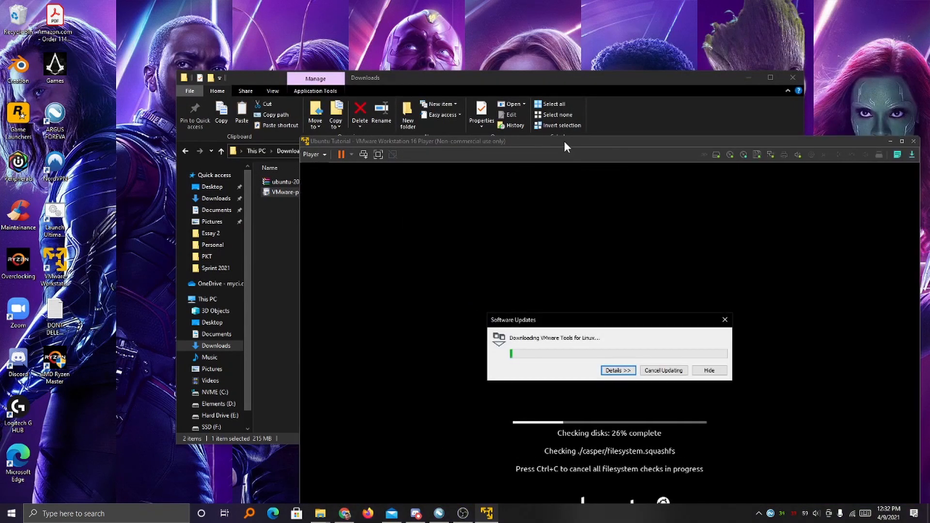
left_click_drag(564, 144, 436, 26)
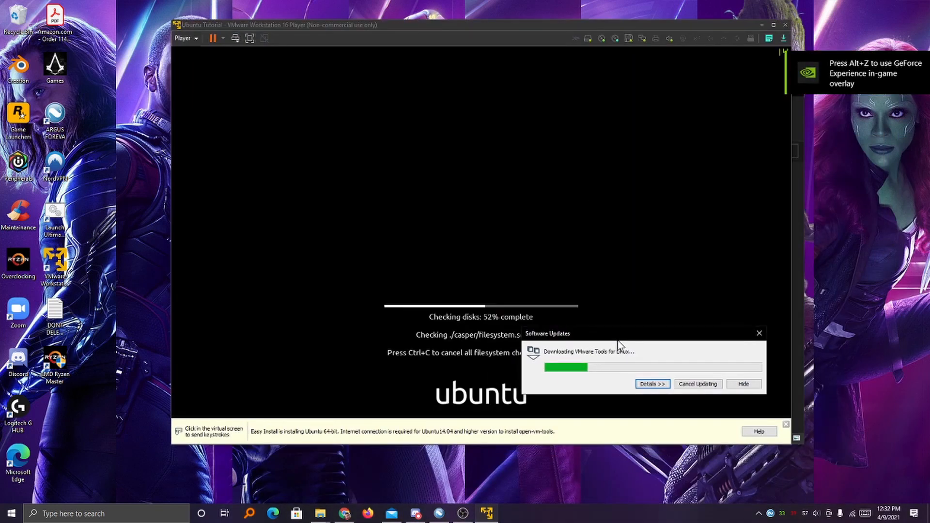
left_click_drag(618, 341, 624, 212)
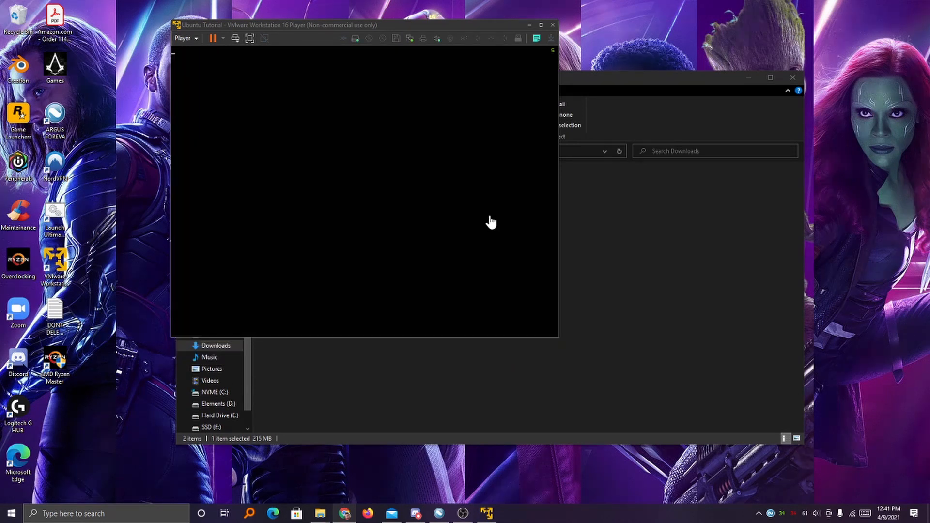
- Maximize the virtual machine window and log in to the Ubuntu user account with its password
left_click(541, 25)
left_click(442, 262)
type("******")
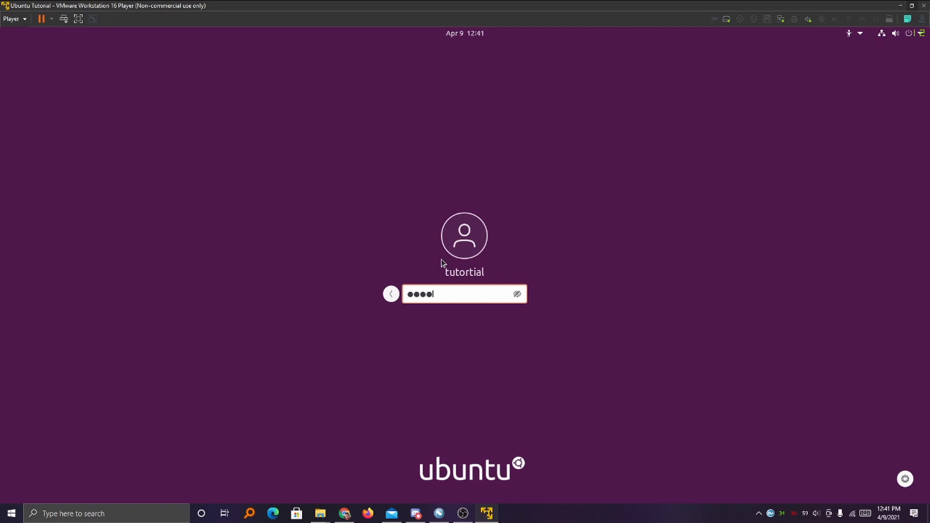
key("Return")
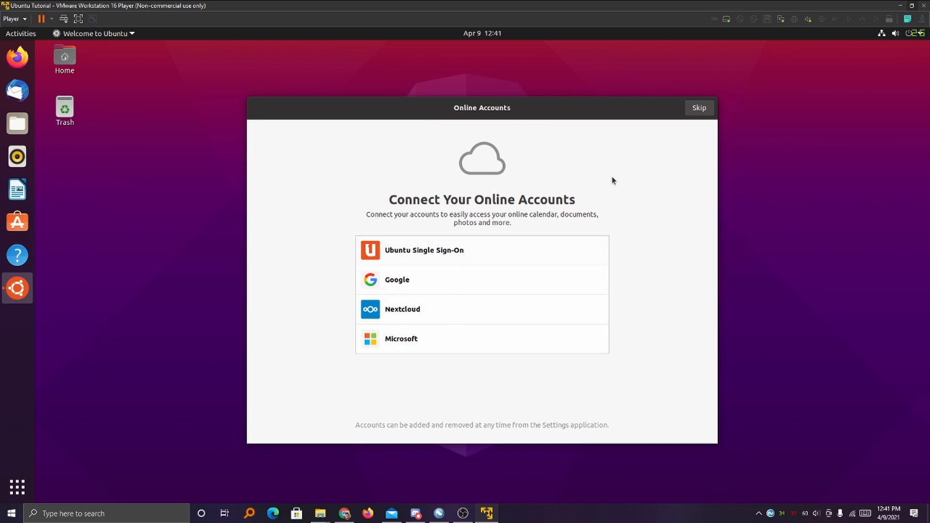
- Complete Ubuntu's welcome setup, skipping online accounts and choosing not to send system info
left_click(698, 108)
left_click(413, 272)
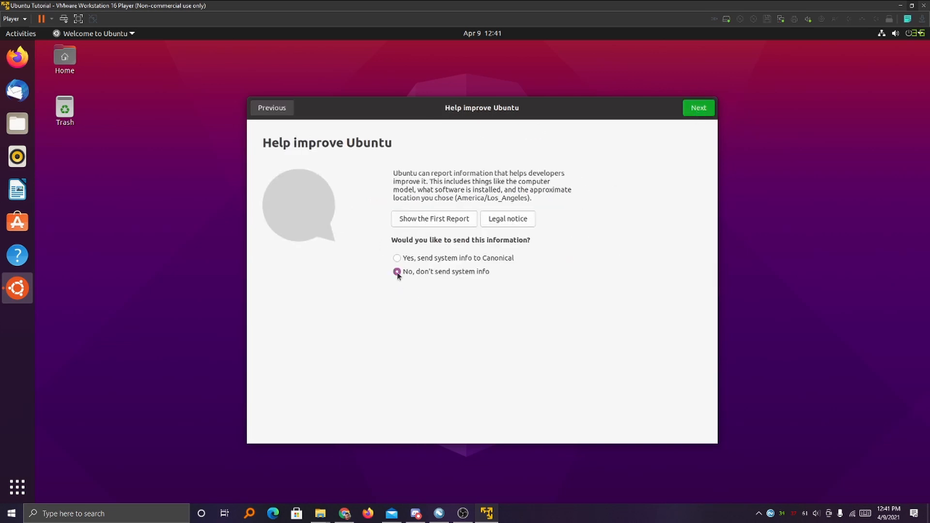
left_click(700, 115)
left_click(696, 105)
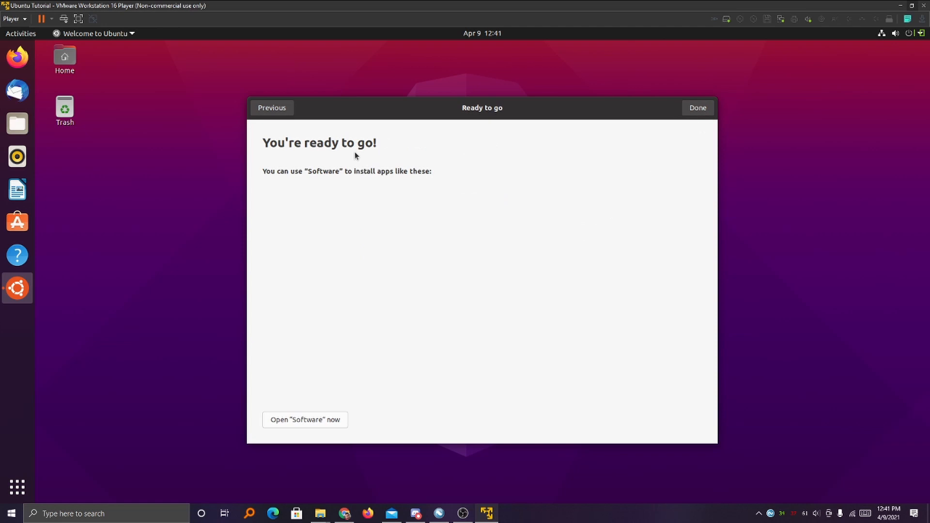
left_click(698, 108)
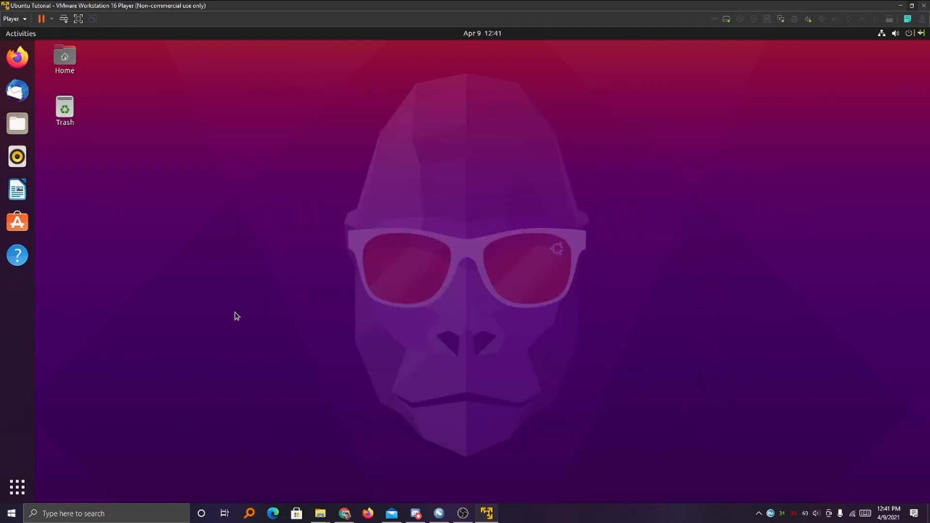
- Add Terminal to the favorites from the application overview and return to the desktop
left_click(17, 487)
scroll(549, 224, "down", 1)
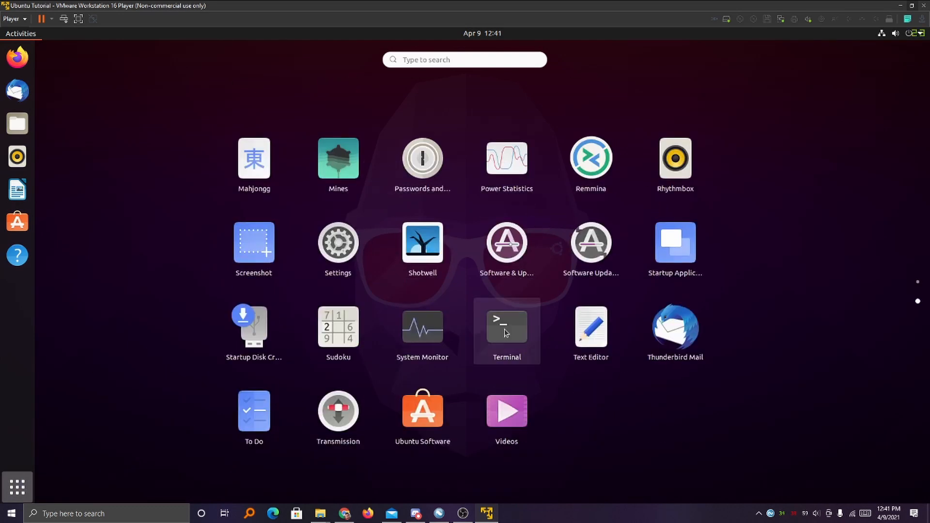
right_click(506, 342)
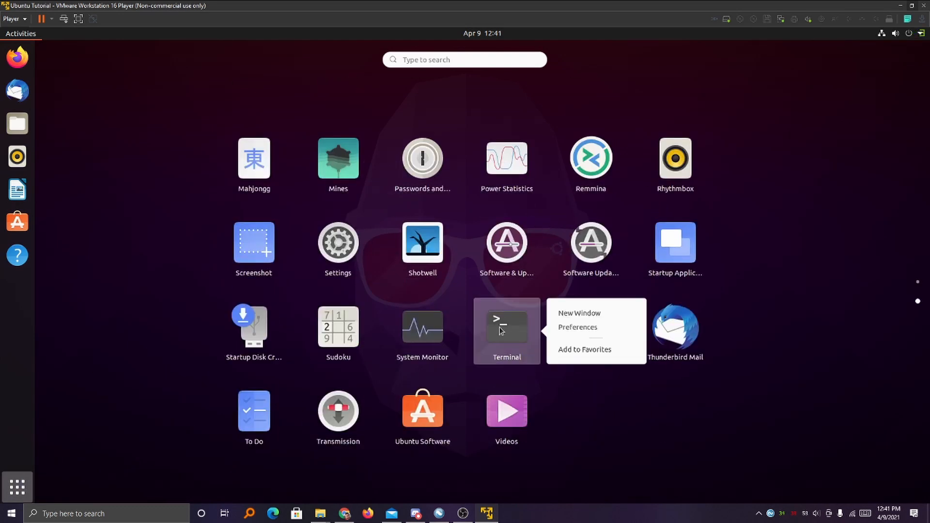
left_click(576, 354)
left_click(15, 486)
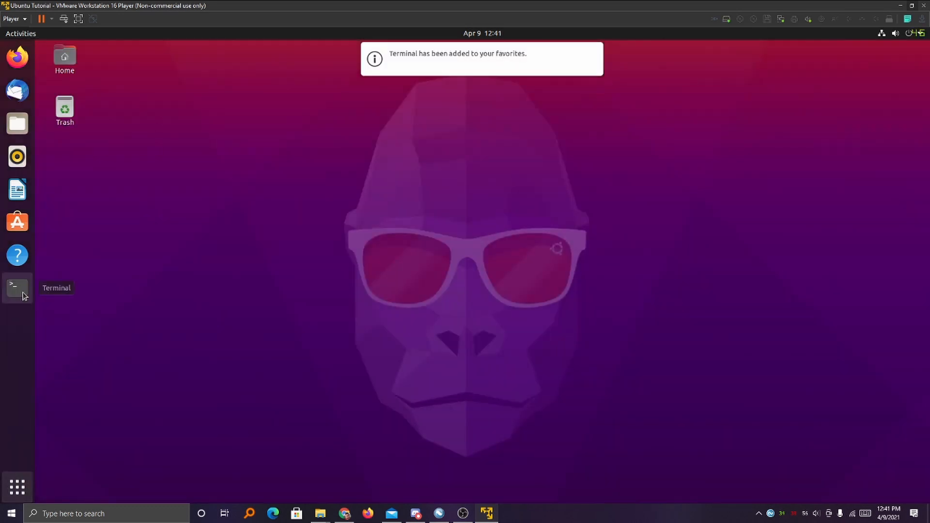
- Open Terminal from its new favorites shortcut to test it, and close its window
left_click(17, 288)
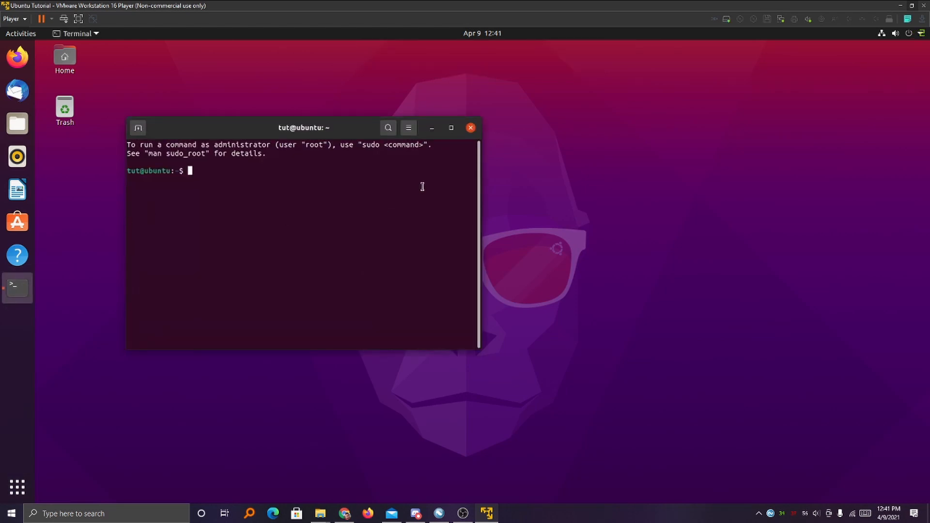
left_click(470, 128)
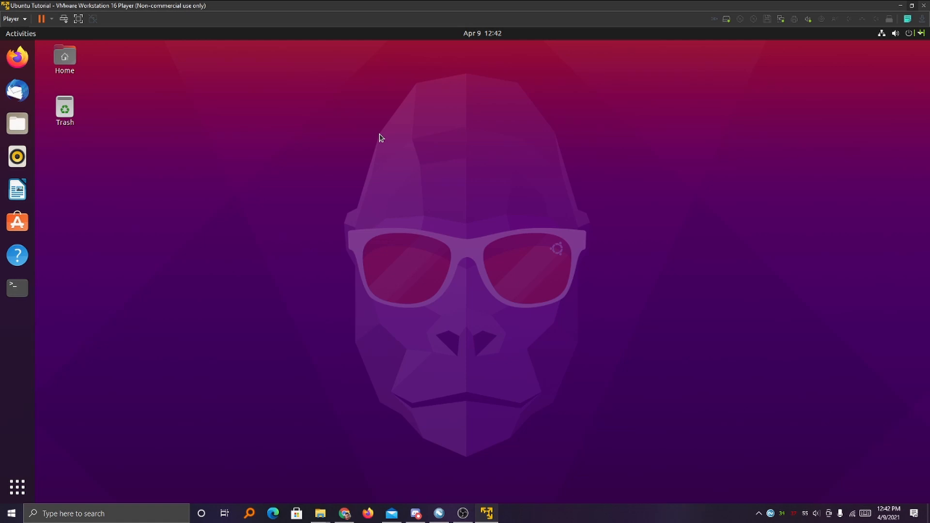
left_click(463, 514)
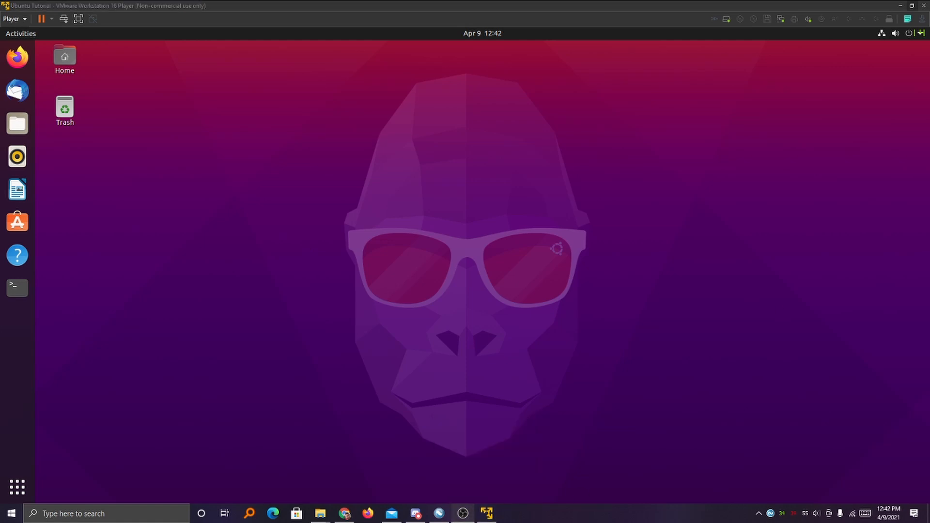